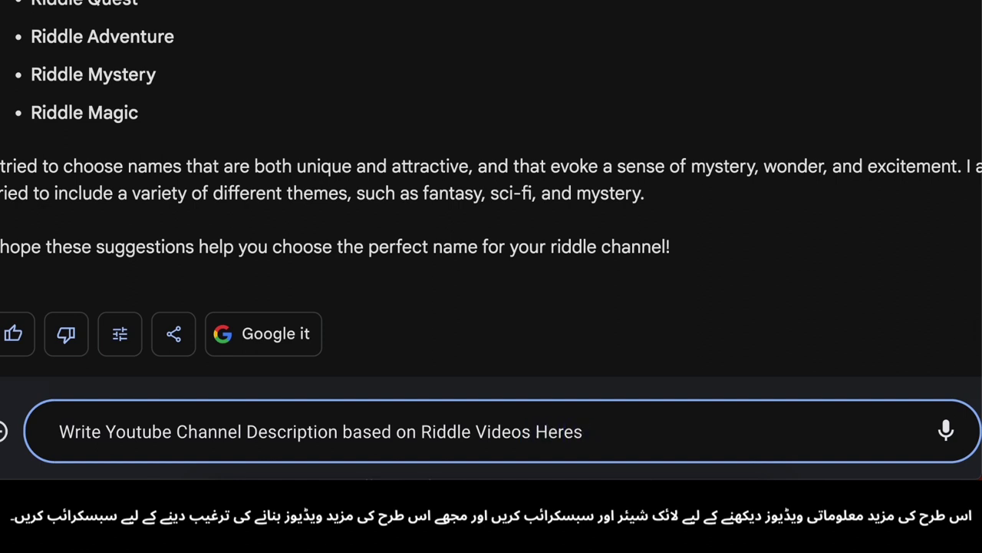
Ask Bard to write a YouTube channel description based on riddle videos for the channel name "Mystical Riddles".
{"action": "type", "text": "\"Mystical Riddles"}
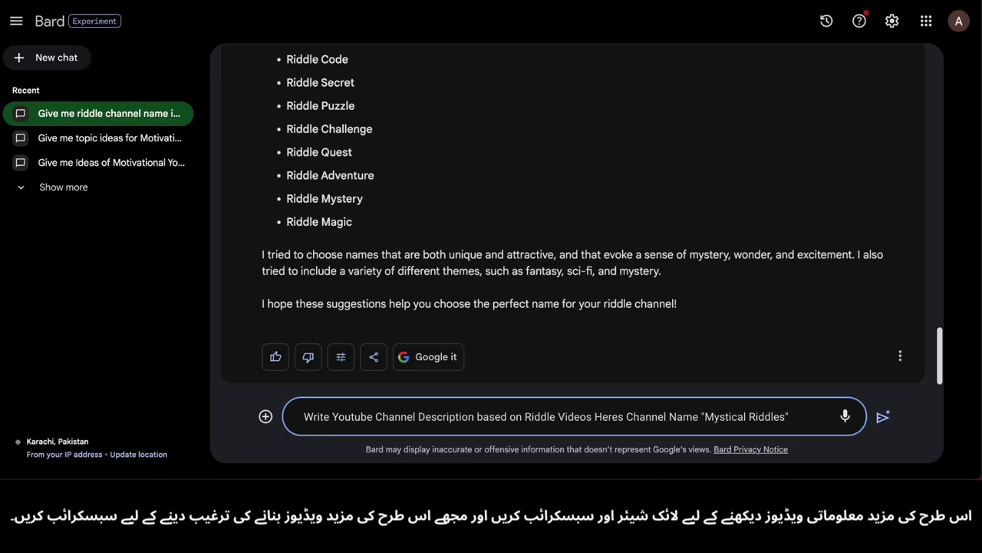
{"action": "key", "text": "Return"}
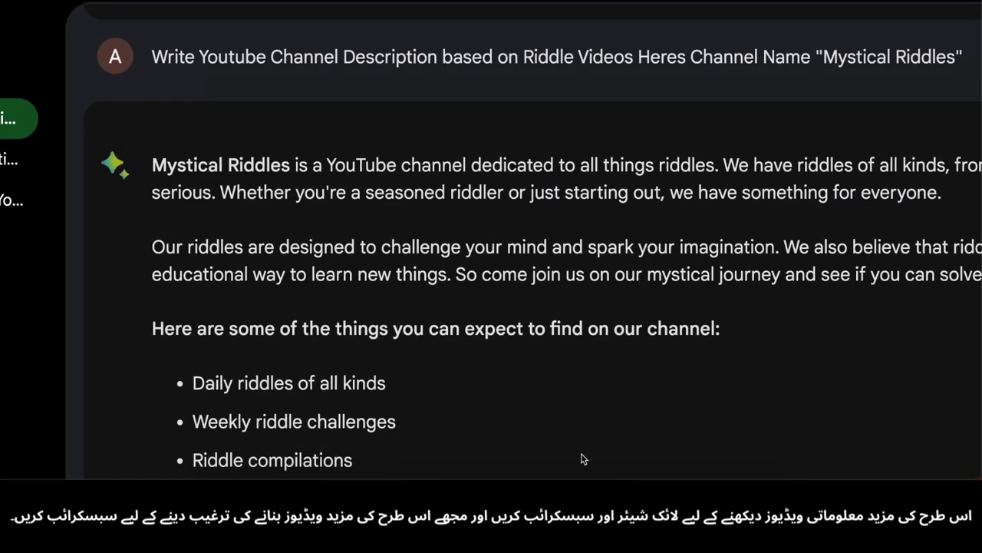
{"action": "scroll", "coordinate": [432, 340], "scroll_direction": "down", "scroll_amount": 3}
{"action": "scroll", "coordinate": [413, 223], "scroll_direction": "up", "scroll_amount": 2}
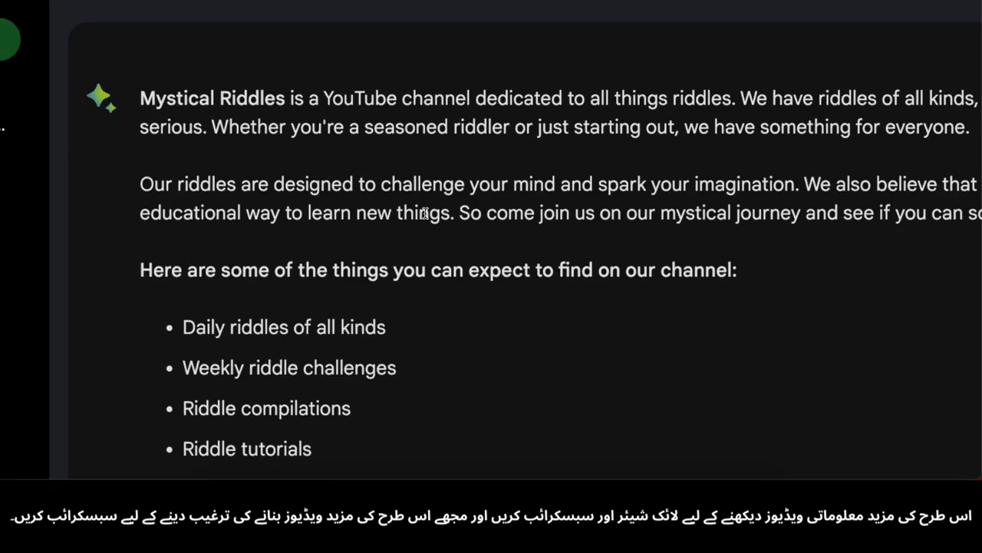
Select the entire generated channel description, from the first line through the P.S. paragraph.
{"action": "left_click_drag", "start_coordinate": [231, 135], "coordinate": [451, 195]}
{"action": "scroll", "coordinate": [451, 195], "scroll_direction": "down", "scroll_amount": 3}
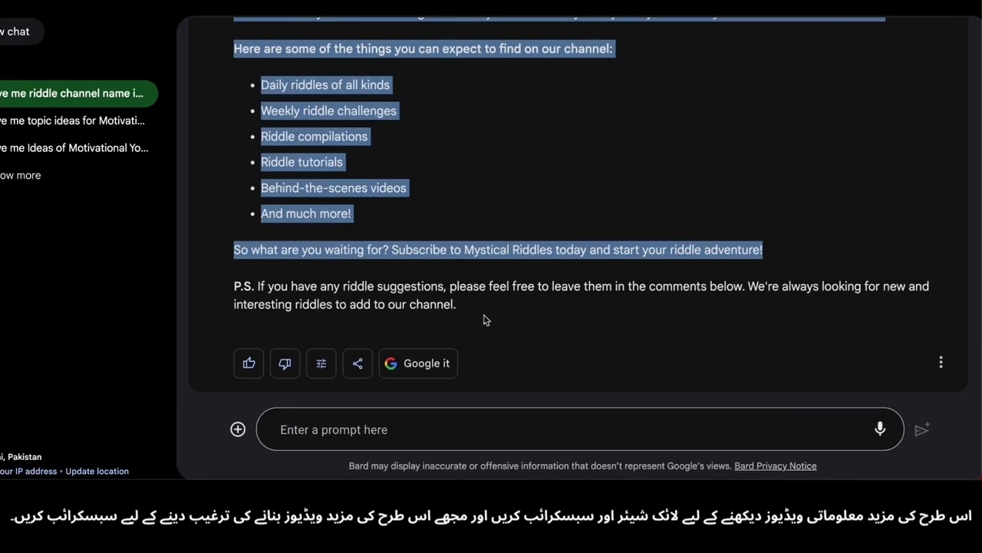
{"action": "left_click_drag", "start_coordinate": [491, 311], "coordinate": [243, 243]}
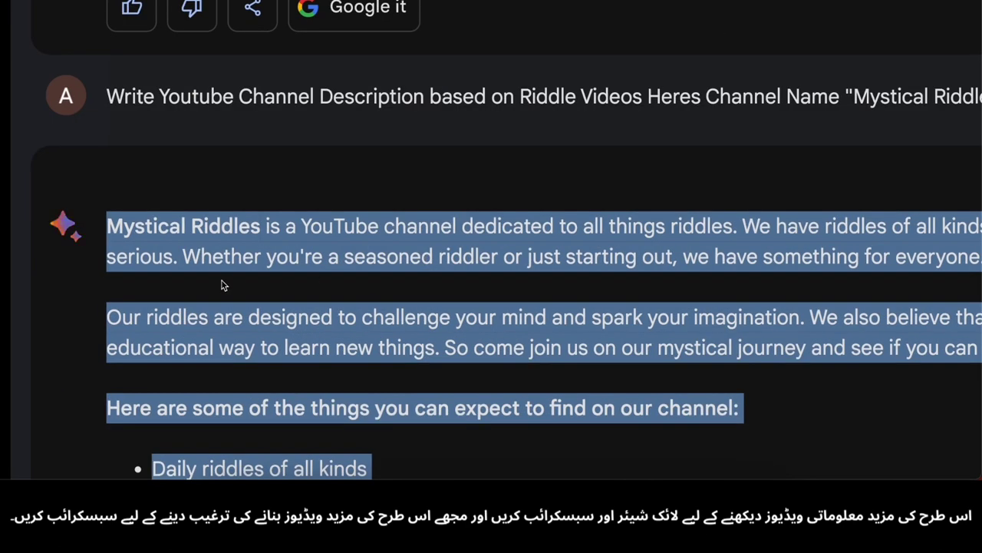
{"action": "scroll", "coordinate": [305, 276], "scroll_direction": "down", "scroll_amount": 3}
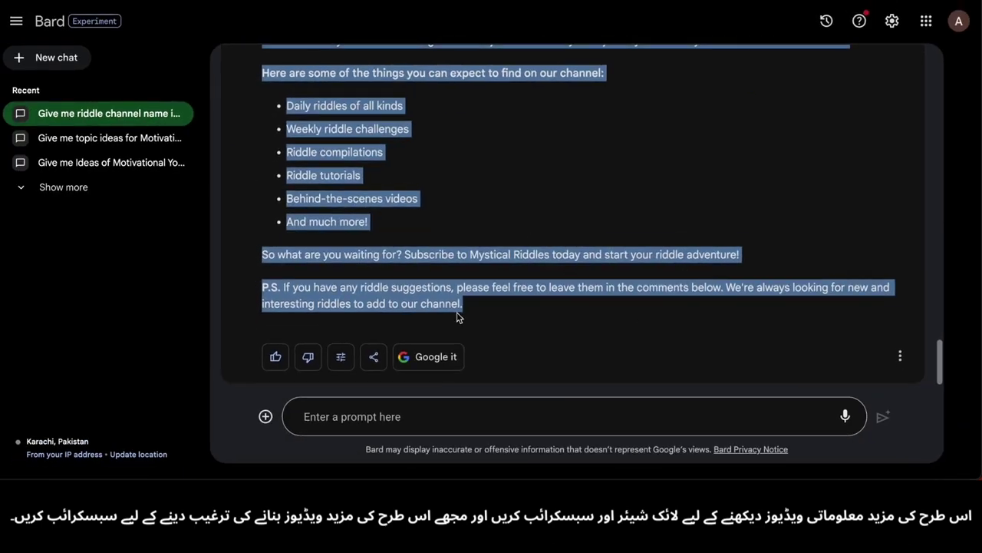
{"action": "left_click", "coordinate": [456, 317]}
{"action": "scroll", "coordinate": [651, 268], "scroll_direction": "up", "scroll_amount": 20}
{"action": "scroll", "coordinate": [652, 267], "scroll_direction": "down", "scroll_amount": 20}
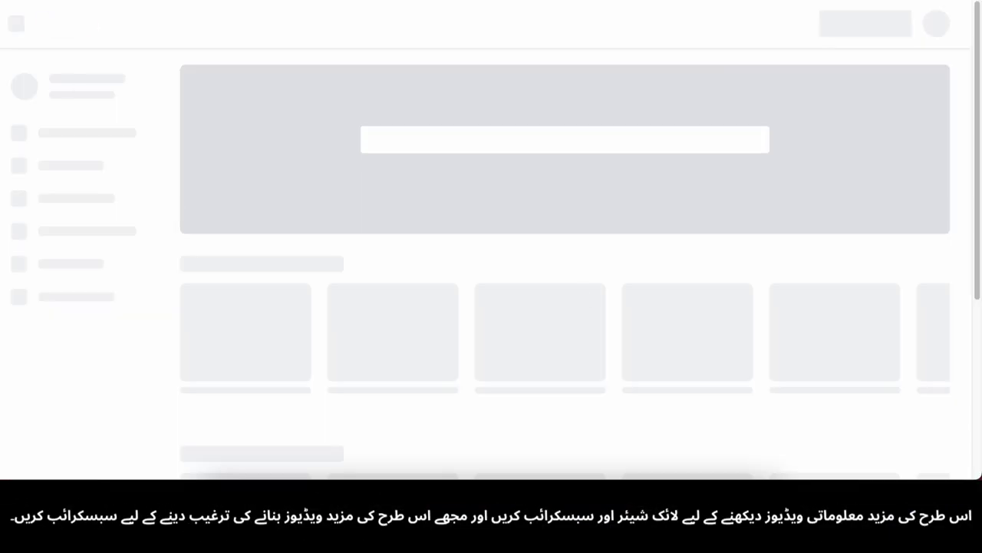
Switch to Canva, search for "logo" and start a blank 500 × 500 px Logo design.
{"action": "scroll", "coordinate": [534, 218], "scroll_direction": "down", "scroll_amount": 3}
{"action": "scroll", "coordinate": [534, 218], "scroll_direction": "up", "scroll_amount": 3}
{"action": "left_click", "coordinate": [867, 24]}
{"action": "left_click", "coordinate": [510, 140]}
{"action": "scroll", "coordinate": [507, 142], "scroll_direction": "up", "scroll_amount": 5}
{"action": "type", "text": "logo"}
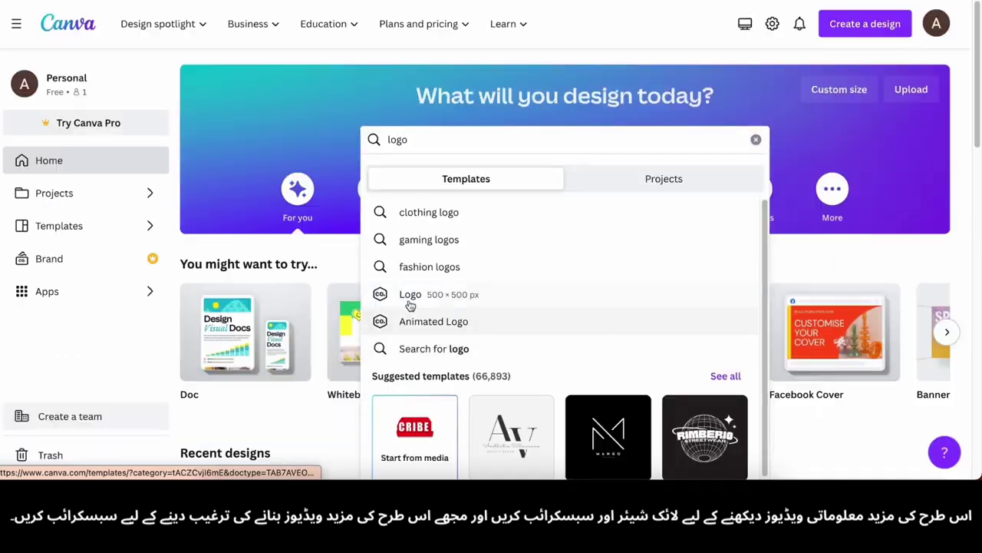
{"action": "left_click", "coordinate": [408, 297]}
{"action": "scroll", "coordinate": [384, 330], "scroll_direction": "down", "scroll_amount": 3}
{"action": "scroll", "coordinate": [384, 330], "scroll_direction": "down", "scroll_amount": 1}
{"action": "left_click", "coordinate": [211, 239]}
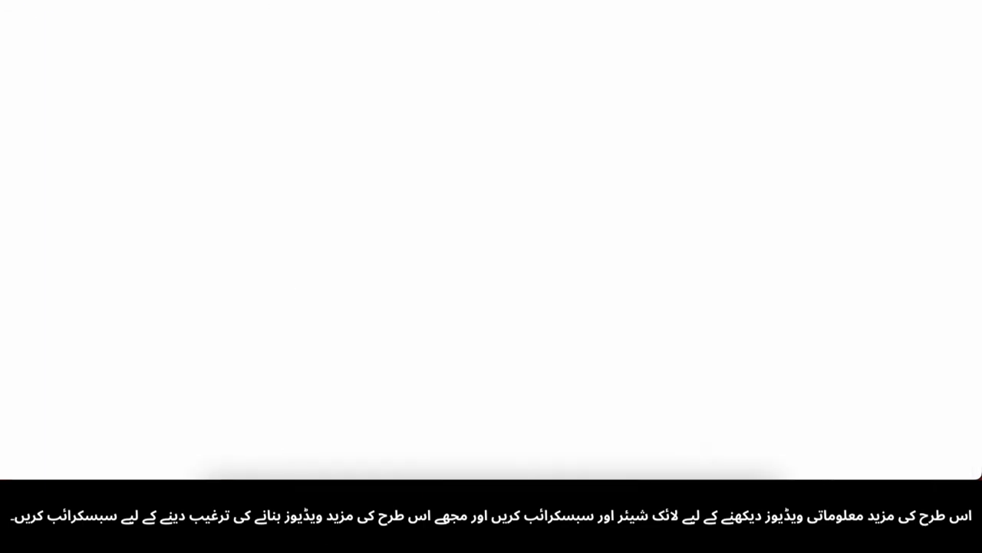
Browse the logo templates and apply the Blue Colorful Phoenix Digital Studio Logo.
{"action": "scroll", "coordinate": [96, 307], "scroll_direction": "down", "scroll_amount": 5}
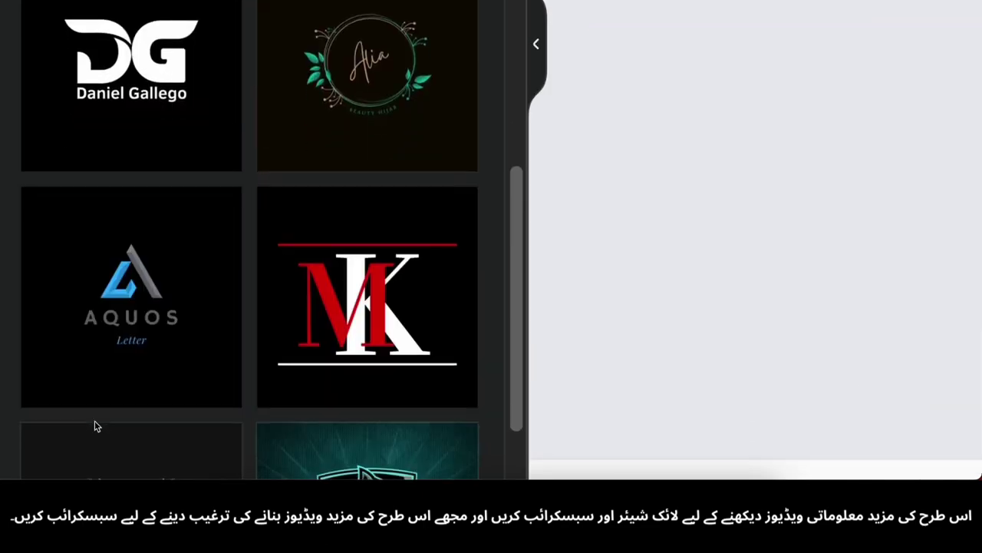
{"action": "scroll", "coordinate": [96, 426], "scroll_direction": "down", "scroll_amount": 10}
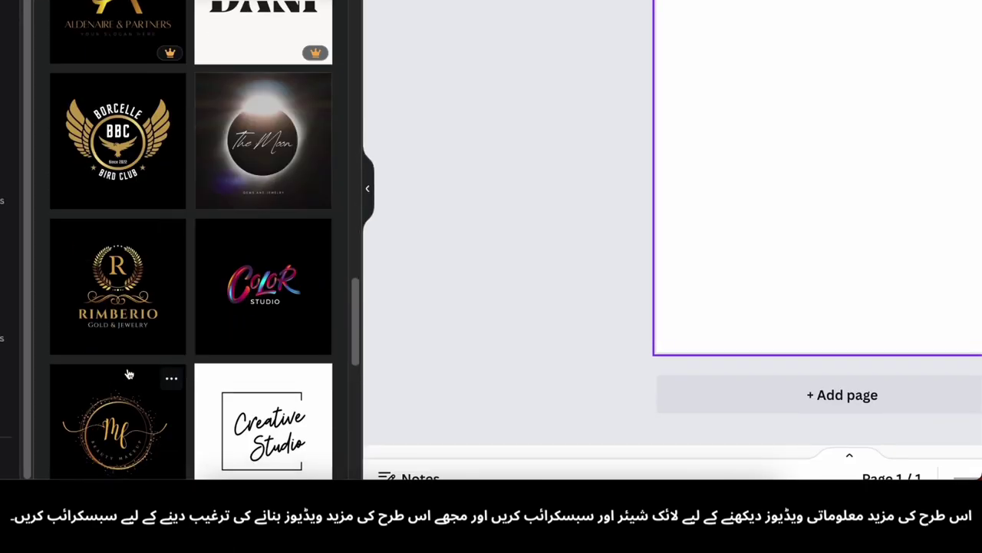
{"action": "scroll", "coordinate": [128, 373], "scroll_direction": "down", "scroll_amount": 6}
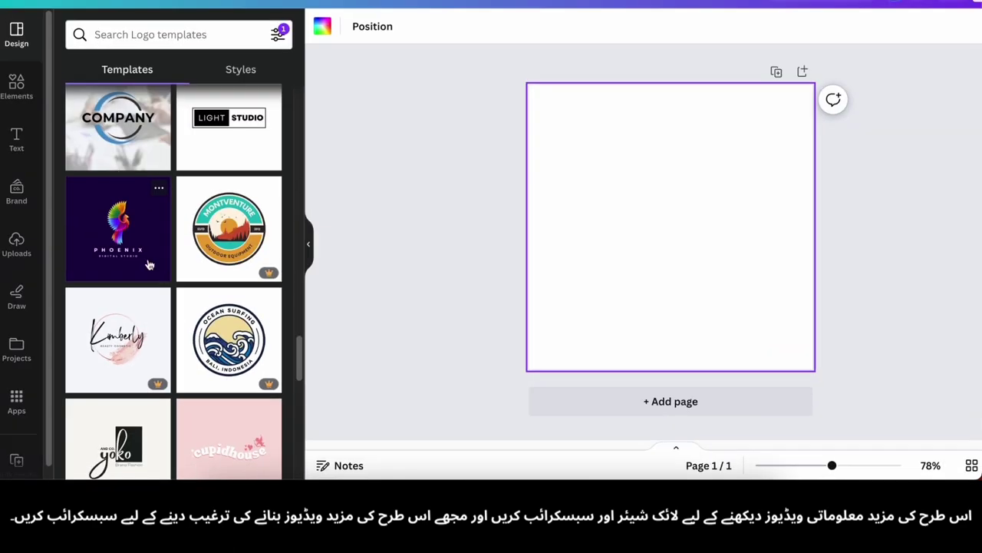
{"action": "left_click", "coordinate": [146, 263]}
Try to replace the phoenix logo's main text with "MYSTICAL" and edit its "DIGITAL STUDIO" tagline.
{"action": "double_click", "coordinate": [702, 285]}
{"action": "type", "text": "MYSTICAL RIDDLES"}
{"action": "key", "text": "BackSpace"}
{"action": "key", "text": "BackSpace"}
{"action": "key", "text": "BackSpace"}
{"action": "key", "text": "BackSpace"}
{"action": "key", "text": "BackSpace"}
{"action": "key", "text": "BackSpace"}
{"action": "key", "text": "BackSpace"}
{"action": "key", "text": "BackSpace"}
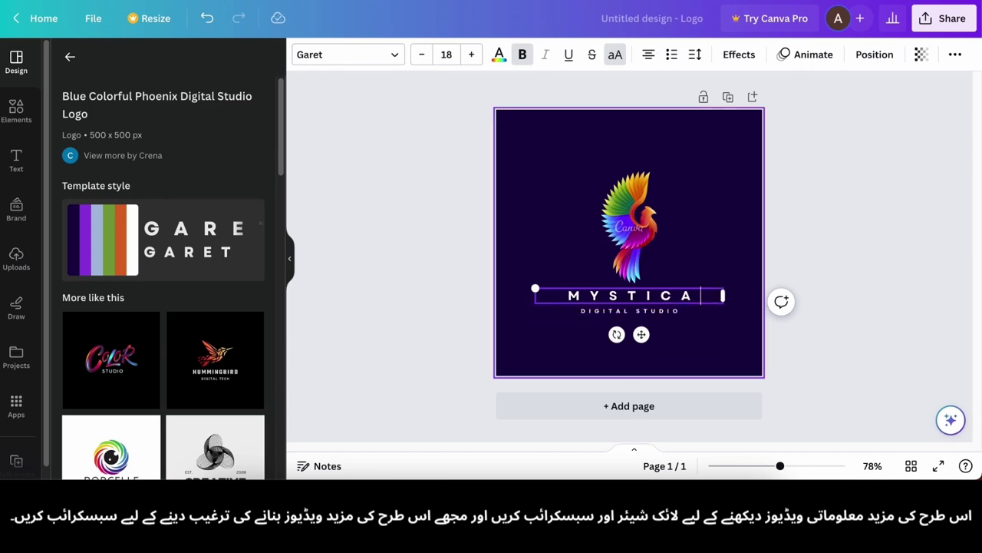
{"action": "double_click", "coordinate": [646, 310]}
{"action": "left_click", "coordinate": [701, 352]}
{"action": "left_click", "coordinate": [635, 250]}
Apply the Orange Black Hummingbird Tech Digital Bird Logo and change its texts to "MYSTERICAL" and "Riddles".
{"action": "left_click", "coordinate": [194, 369]}
{"action": "left_click", "coordinate": [431, 274]}
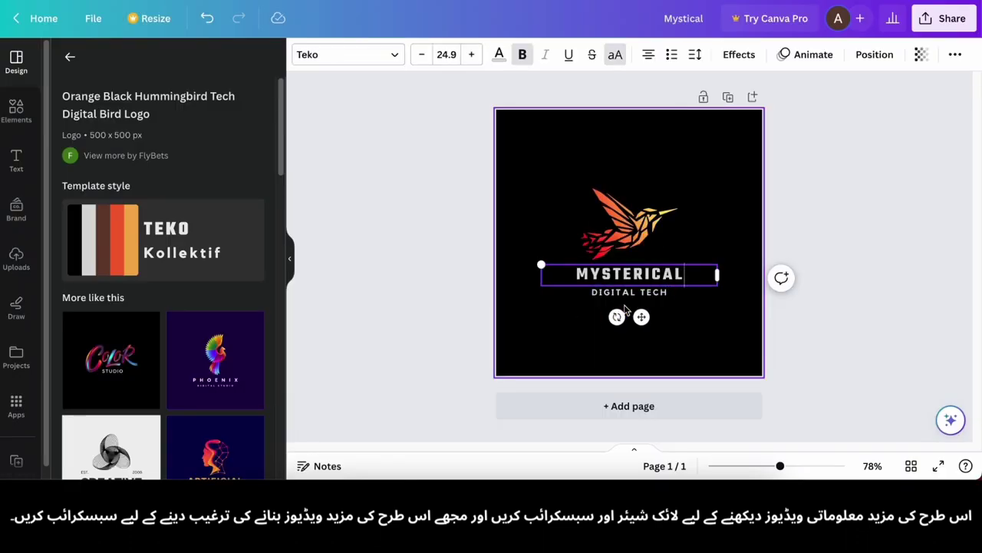
{"action": "left_click", "coordinate": [694, 313]}
{"action": "scroll", "coordinate": [694, 313], "scroll_direction": "up", "scroll_amount": 2}
{"action": "scroll", "coordinate": [694, 313], "scroll_direction": "down", "scroll_amount": 1}
Download the logo as a 500 × 500 px PNG with the download settings saved.
{"action": "left_click", "coordinate": [943, 18]}
{"action": "left_click", "coordinate": [798, 369]}
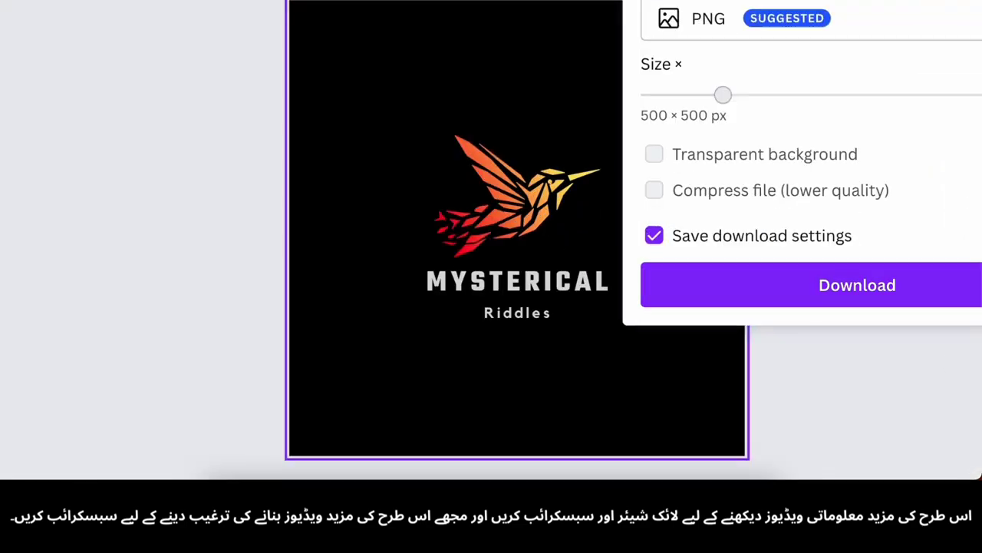
{"action": "left_click", "coordinate": [803, 287]}
Search Google for "youtube banner size" and highlight the recommended dimensions in the results.
{"action": "key", "text": "super+t"}
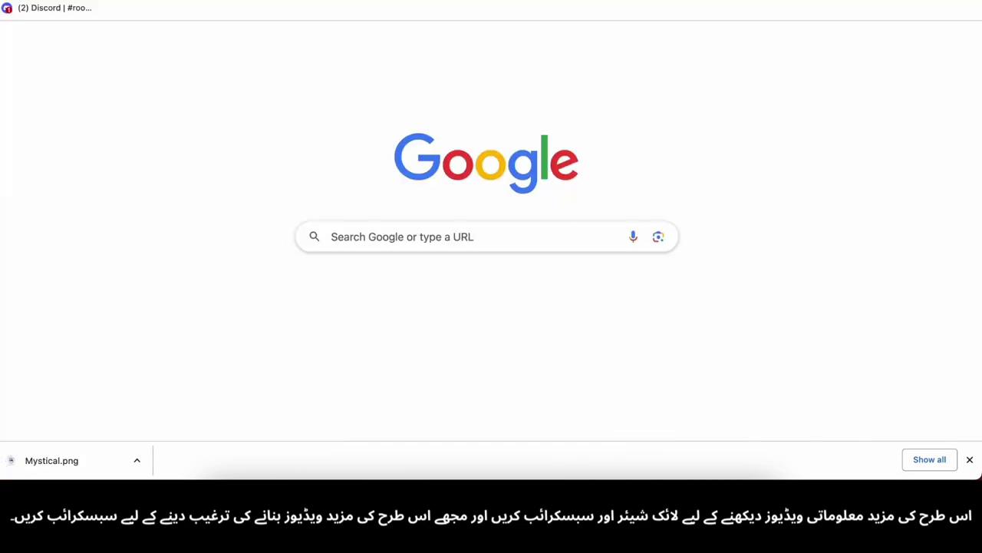
{"action": "left_click", "coordinate": [399, 237]}
{"action": "type", "text": "youtube banner size"}
{"action": "key", "text": "Return"}
{"action": "scroll", "coordinate": [138, 192], "scroll_direction": "up", "scroll_amount": 5}
{"action": "left_click_drag", "start_coordinate": [73, 188], "coordinate": [408, 213]}
{"action": "scroll", "coordinate": [409, 214], "scroll_direction": "down", "scroll_amount": 5}
Open Canva in a new browser tab and create a custom-size design of 2560 × 1440 px.
{"action": "key", "text": "super+t"}
{"action": "left_click", "coordinate": [372, 235]}
{"action": "type", "text": "canva"}
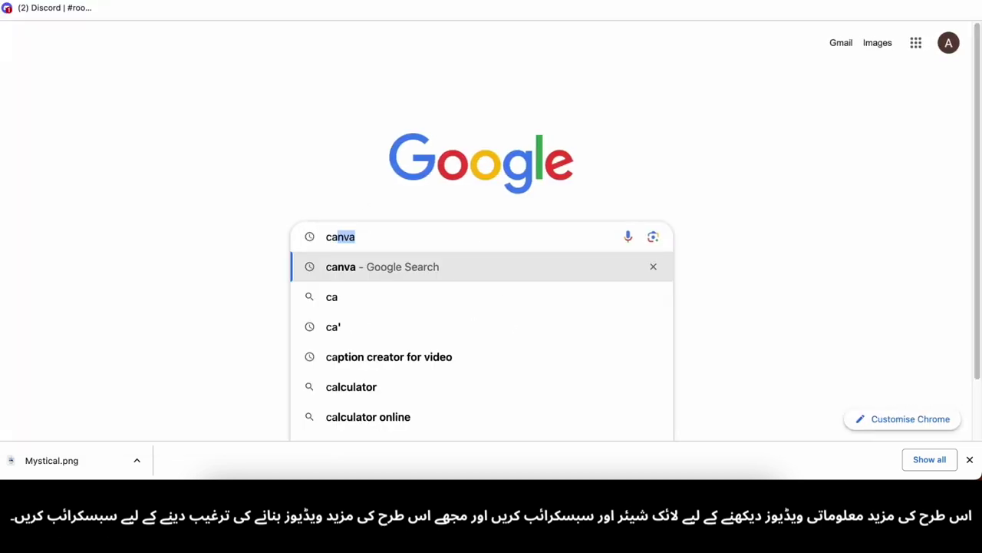
{"action": "key", "text": "Return"}
{"action": "left_click", "coordinate": [213, 169]}
{"action": "left_click", "coordinate": [865, 24]}
{"action": "type", "text": "2560"}
{"action": "key", "text": "Tab"}
{"action": "type", "text": "1440"}
{"action": "left_click", "coordinate": [811, 157]}
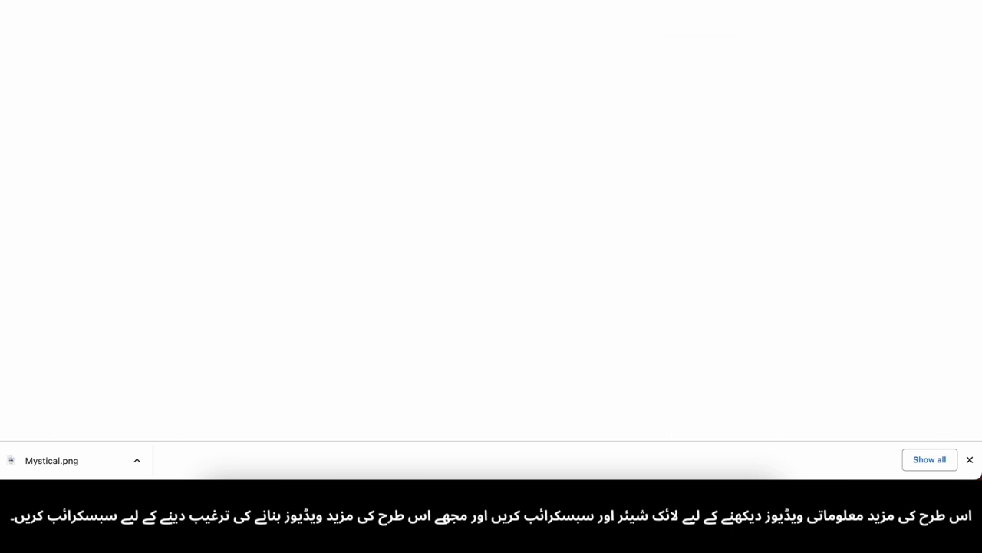
Set the banner page's background colour to black.
{"action": "left_click", "coordinate": [493, 197]}
{"action": "scroll", "coordinate": [515, 218], "scroll_direction": "up", "scroll_amount": 3}
{"action": "scroll", "coordinate": [515, 218], "scroll_direction": "down", "scroll_amount": 3}
{"action": "left_click", "coordinate": [304, 53]}
{"action": "left_click", "coordinate": [72, 300]}
{"action": "left_click", "coordinate": [359, 253]}
Add the bold white heading "MYSTERICAL RIDDEL CHANNEL" and fit it on one line across the banner.
{"action": "left_click", "coordinate": [4, 269]}
{"action": "left_click", "coordinate": [16, 162]}
{"action": "left_click", "coordinate": [139, 224]}
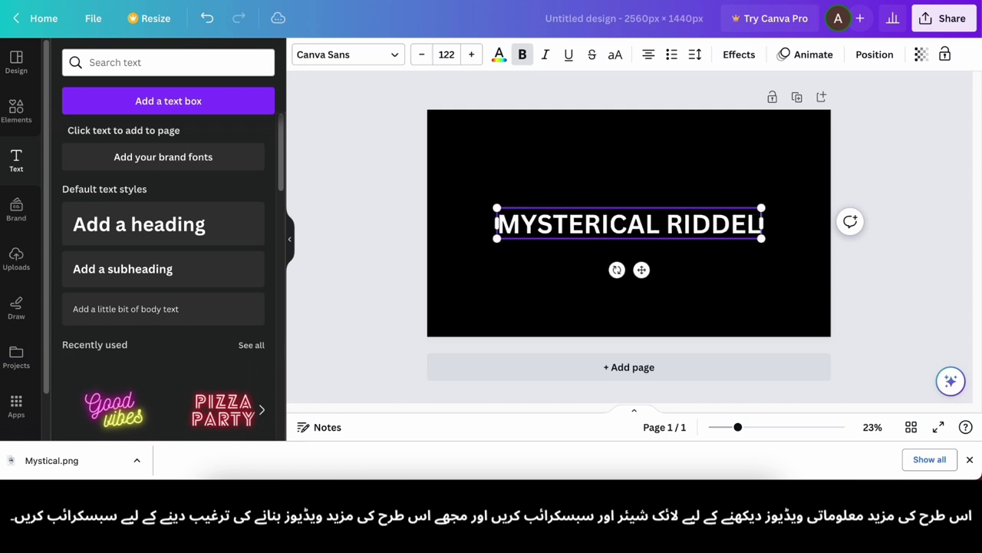
{"action": "left_click_drag", "start_coordinate": [428, 208], "coordinate": [475, 229]}
{"action": "left_click", "coordinate": [553, 253]}
Try to cover the word "RIDDEL" in the heading with a white rounded square.
{"action": "left_click", "coordinate": [17, 112]}
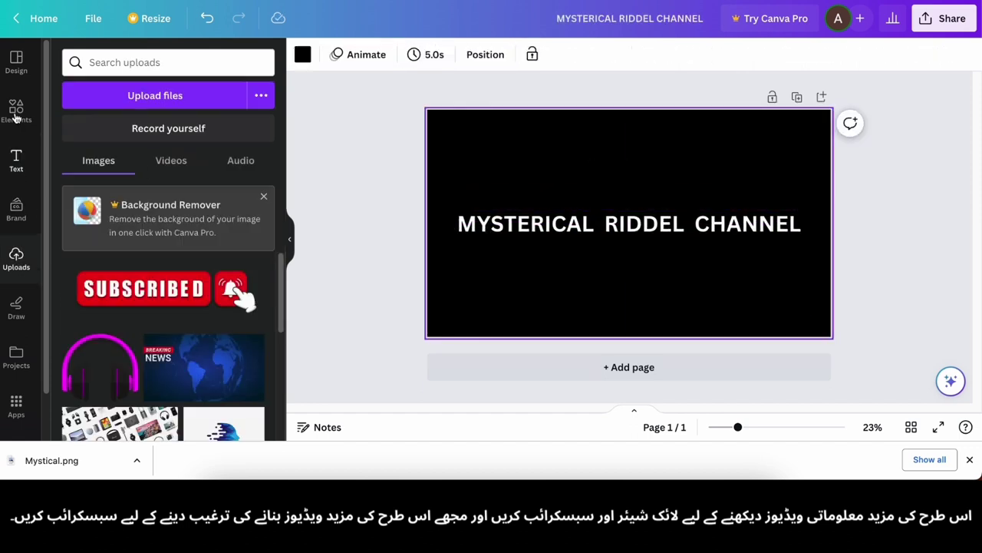
{"action": "left_click_drag", "start_coordinate": [91, 188], "coordinate": [639, 246]}
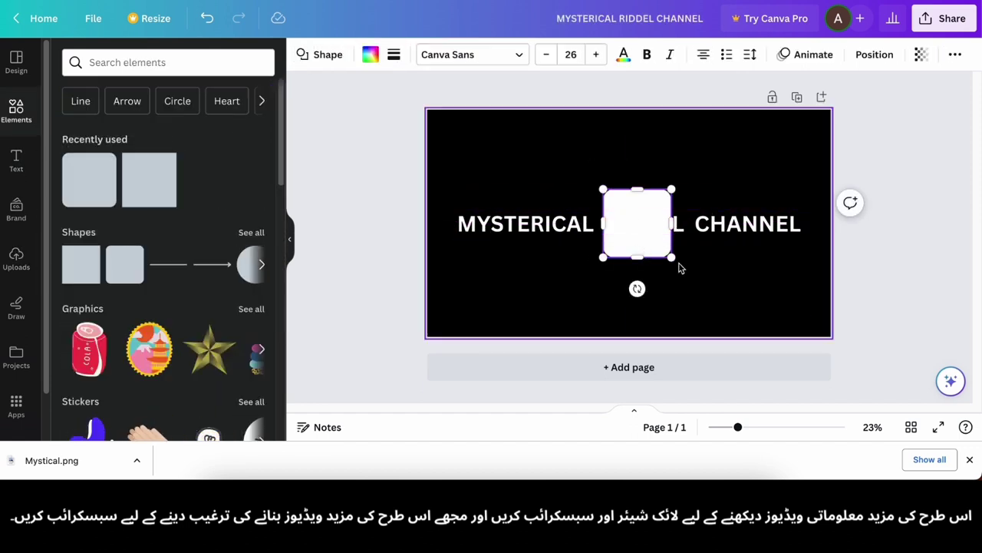
{"action": "key", "text": "Delete"}
Replace "RIDDEL" in the heading with blank space and add the word "RIDDLE" as a separate text.
{"action": "double_click", "coordinate": [650, 224]}
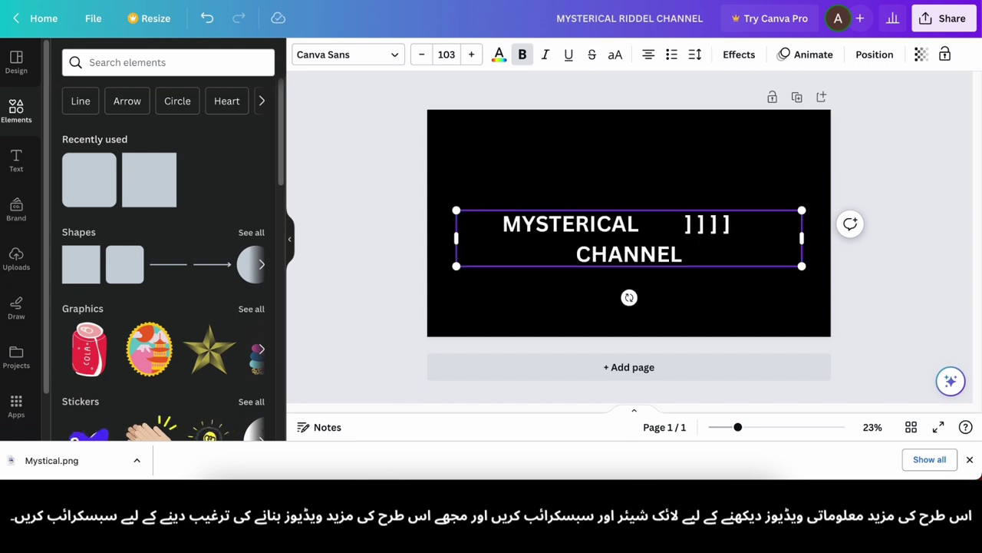
{"action": "left_click", "coordinate": [524, 278]}
{"action": "left_click", "coordinate": [614, 228]}
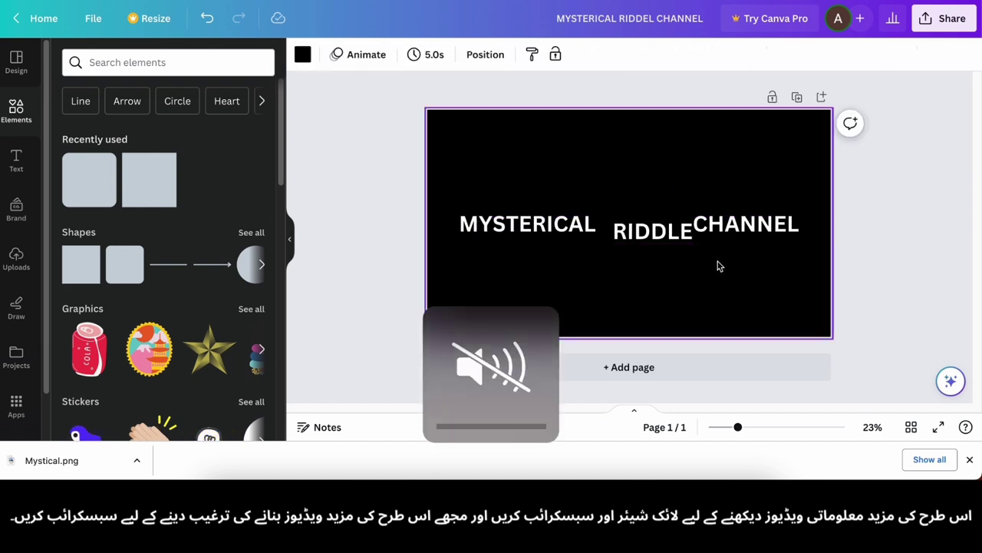
Move the separate "RIDDLE" text into the gap between MYSTERICAL and CHANNEL, aligned with the heading.
{"action": "left_click_drag", "start_coordinate": [560, 282], "coordinate": [565, 276]}
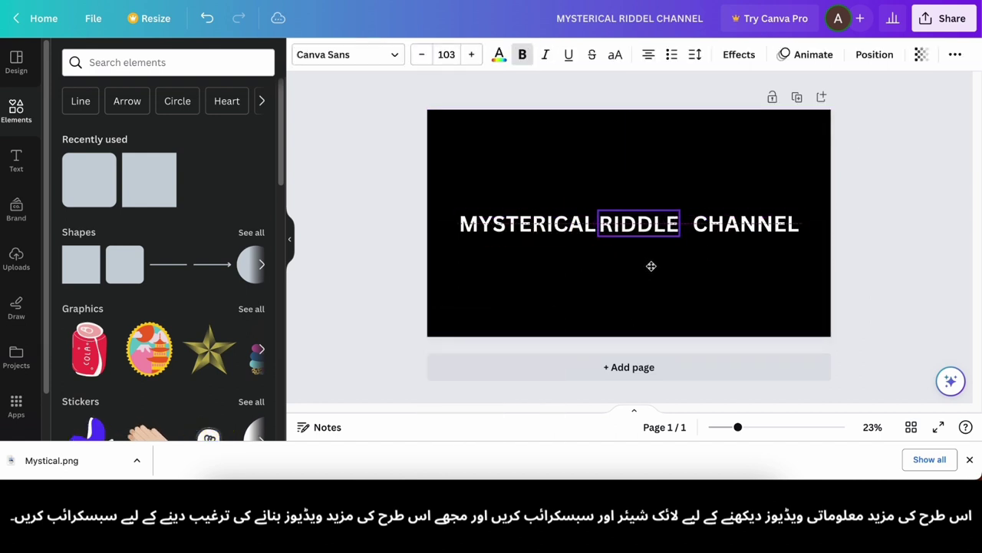
{"action": "left_click_drag", "start_coordinate": [658, 264], "coordinate": [658, 259]}
{"action": "left_click", "coordinate": [717, 267]}
{"action": "scroll", "coordinate": [691, 238], "scroll_direction": "up", "scroll_amount": 3}
{"action": "left_click_drag", "start_coordinate": [647, 195], "coordinate": [647, 202]}
{"action": "left_click", "coordinate": [671, 241]}
{"action": "scroll", "coordinate": [671, 241], "scroll_direction": "down", "scroll_amount": 3}
{"action": "left_click", "coordinate": [646, 216]}
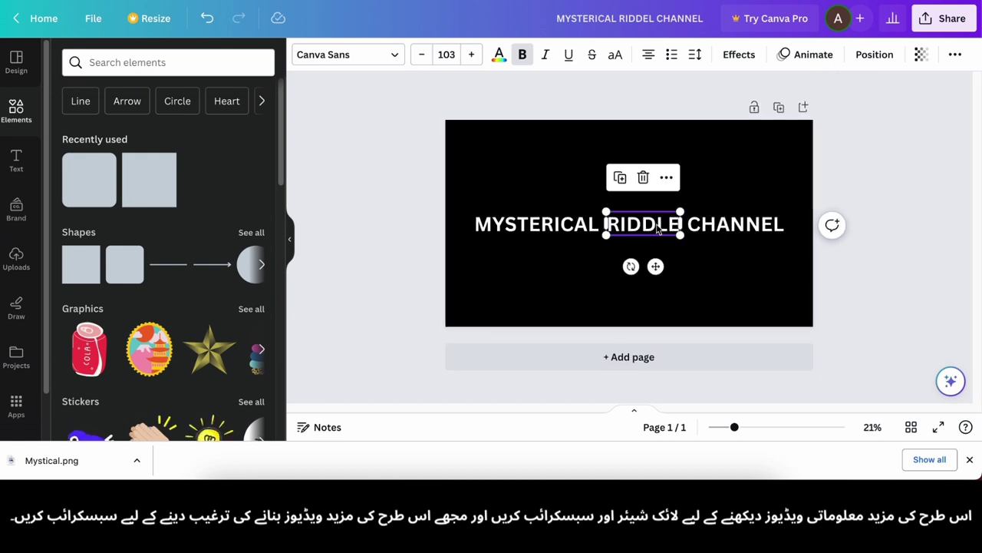
{"action": "left_click", "coordinate": [564, 266]}
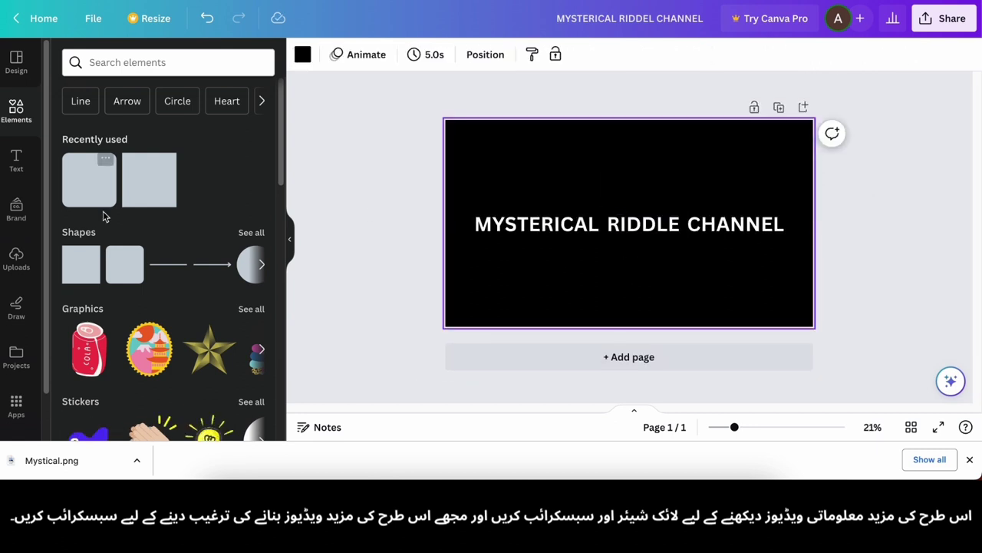
Try to use a rounded square as a backdrop for the word "RIDDLE".
{"action": "left_click", "coordinate": [90, 184]}
{"action": "left_click", "coordinate": [688, 267]}
{"action": "left_click", "coordinate": [630, 230]}
{"action": "key", "text": "Delete"}
Try out a text effect style on the word "RIDDLE".
{"action": "left_click", "coordinate": [614, 224]}
{"action": "left_click", "coordinate": [739, 54]}
{"action": "left_click", "coordinate": [230, 146]}
{"action": "left_click_drag", "start_coordinate": [158, 225], "coordinate": [258, 225]}
{"action": "scroll", "coordinate": [176, 206], "scroll_direction": "down", "scroll_amount": 1}
{"action": "scroll", "coordinate": [175, 206], "scroll_direction": "up", "scroll_amount": 2}
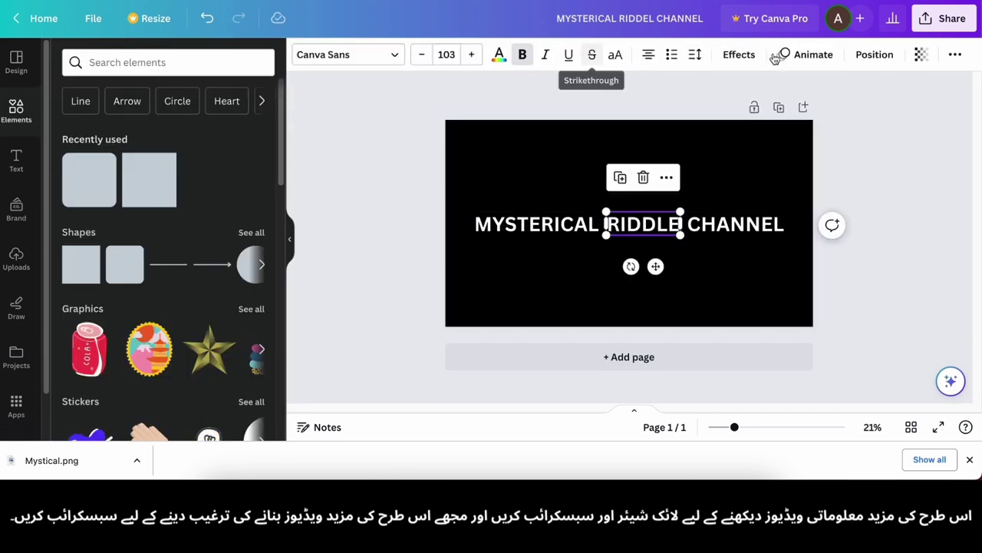
Apply the Background text effect to the word "RIDDLE" and colour it red.
{"action": "left_click", "coordinate": [739, 55]}
{"action": "scroll", "coordinate": [90, 333], "scroll_direction": "down", "scroll_amount": 3}
{"action": "left_click", "coordinate": [90, 333]}
{"action": "left_click", "coordinate": [248, 378]}
{"action": "scroll", "coordinate": [192, 322], "scroll_direction": "down", "scroll_amount": 3}
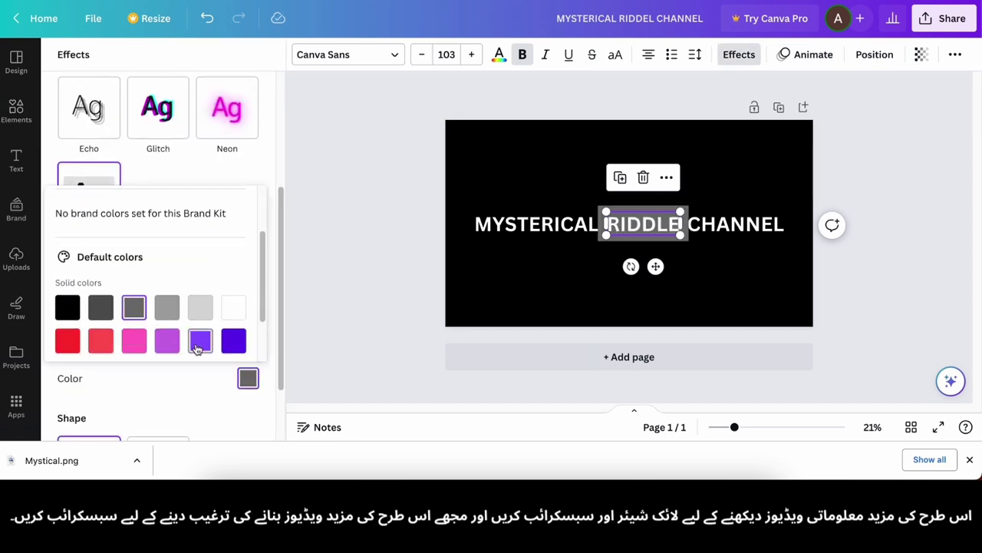
{"action": "left_click", "coordinate": [231, 306]}
Fine-tune the red background effect so that it fits more tightly around the word "RIDDLE".
{"action": "left_click", "coordinate": [186, 409]}
{"action": "left_click_drag", "start_coordinate": [159, 317], "coordinate": [111, 318]}
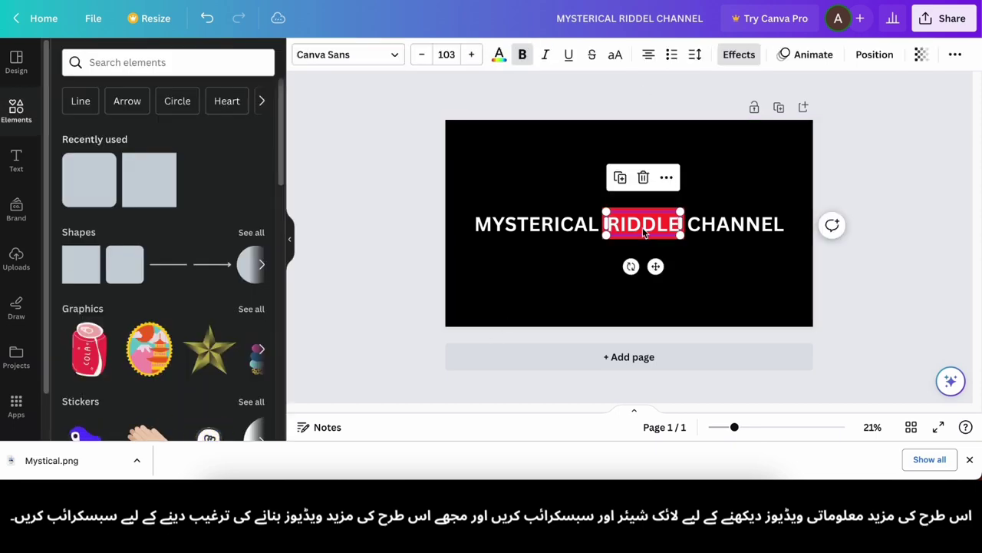
{"action": "left_click", "coordinate": [739, 55]}
{"action": "scroll", "coordinate": [153, 231], "scroll_direction": "down", "scroll_amount": 2}
{"action": "left_click_drag", "start_coordinate": [70, 245], "coordinate": [93, 251]}
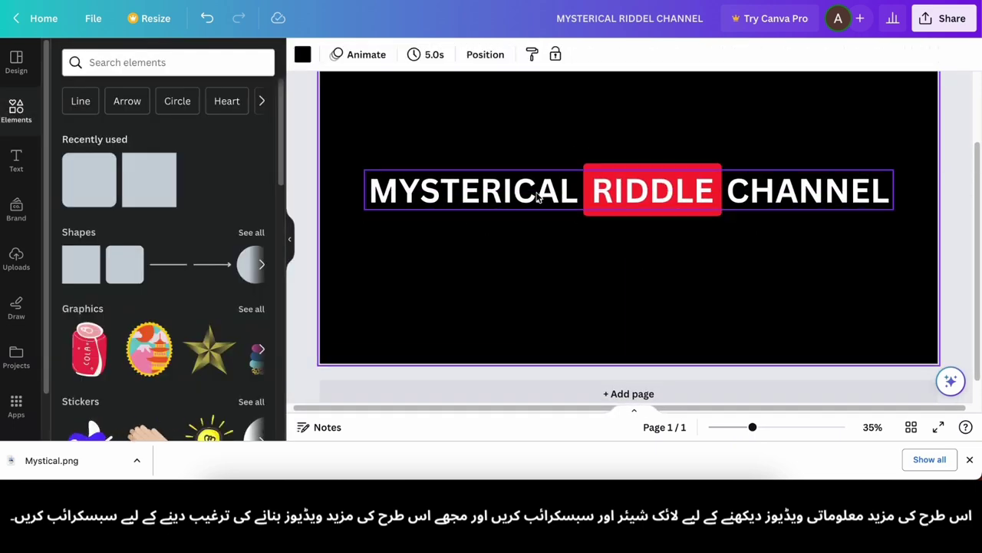
Widen the heading's text box and spacing so MYSTERICAL and CHANNEL stand evenly clear of the red RIDDLE label.
{"action": "left_click", "coordinate": [537, 198]}
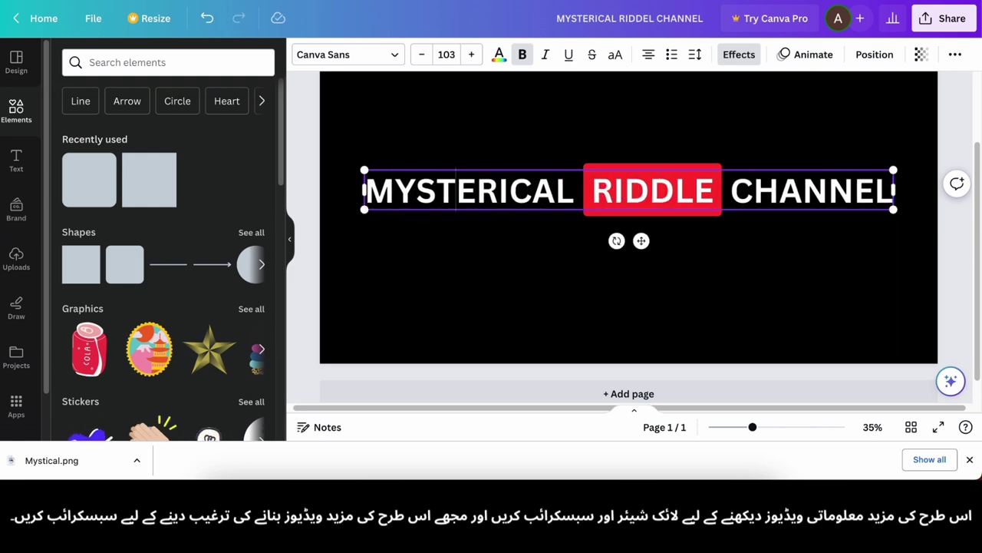
{"action": "left_click", "coordinate": [715, 187]}
{"action": "key", "text": "Return"}
{"action": "left_click_drag", "start_coordinate": [363, 217], "coordinate": [360, 219]}
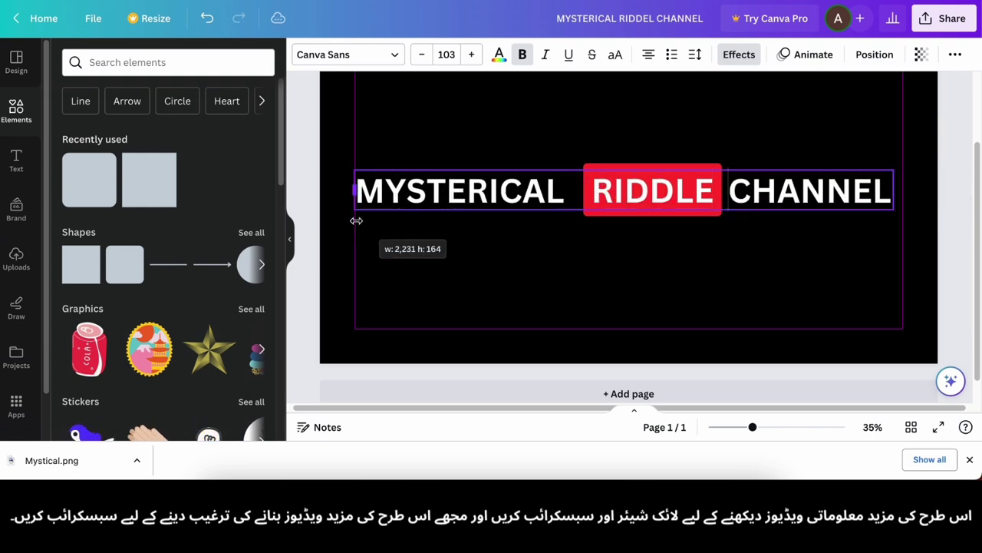
{"action": "left_click_drag", "start_coordinate": [502, 204], "coordinate": [500, 209]}
{"action": "left_click_drag", "start_coordinate": [666, 216], "coordinate": [651, 200]}
{"action": "left_click", "coordinate": [752, 259]}
{"action": "scroll", "coordinate": [752, 258], "scroll_direction": "down", "scroll_amount": 5}
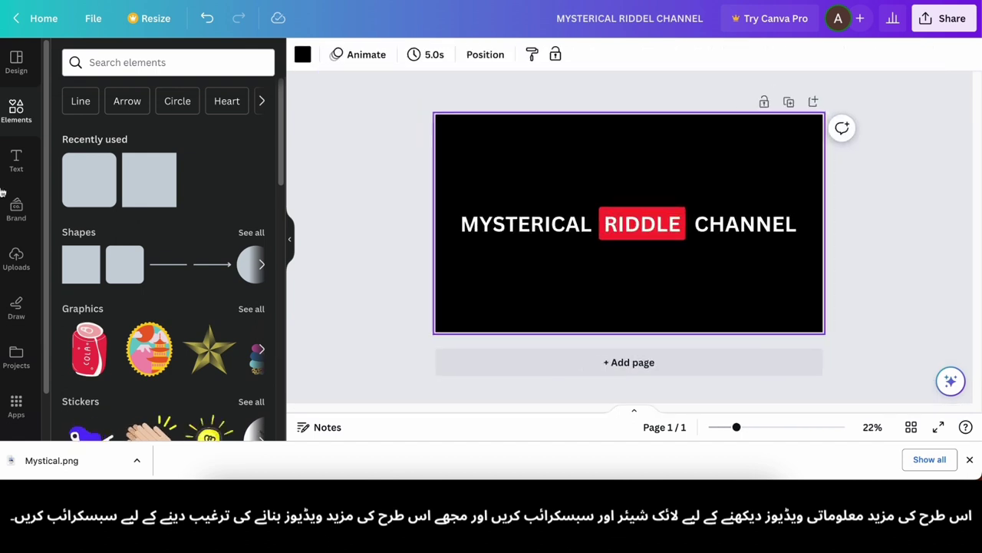
Add the uploaded SUBSCRIBED button image, shrink it and place it below the word CHANNEL.
{"action": "left_click", "coordinate": [16, 259]}
{"action": "left_click", "coordinate": [165, 290]}
{"action": "left_click_drag", "start_coordinate": [543, 246], "coordinate": [604, 310]}
{"action": "left_click_drag", "start_coordinate": [558, 332], "coordinate": [689, 307]}
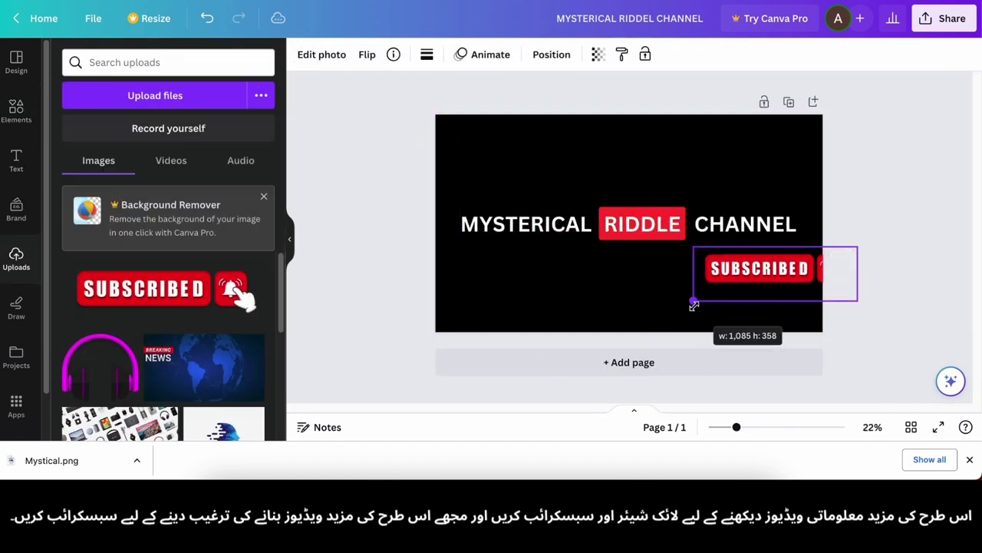
{"action": "left_click_drag", "start_coordinate": [726, 272], "coordinate": [726, 272]}
Select the heading, the RIDDLE label and the SUBSCRIBED image together and reposition them on the banner.
{"action": "left_click_drag", "start_coordinate": [726, 307], "coordinate": [412, 180]}
{"action": "left_click_drag", "start_coordinate": [461, 211], "coordinate": [617, 240]}
{"action": "left_click_drag", "start_coordinate": [769, 274], "coordinate": [667, 235]}
{"action": "left_click", "coordinate": [662, 265]}
{"action": "left_click_drag", "start_coordinate": [464, 172], "coordinate": [784, 287]}
{"action": "left_click_drag", "start_coordinate": [745, 245], "coordinate": [702, 237]}
{"action": "left_click_drag", "start_coordinate": [660, 230], "coordinate": [681, 233]}
{"action": "left_click", "coordinate": [707, 263]}
Download the finished banner design.
{"action": "left_click", "coordinate": [943, 18]}
{"action": "left_click", "coordinate": [790, 362]}
{"action": "left_click", "coordinate": [849, 279]}
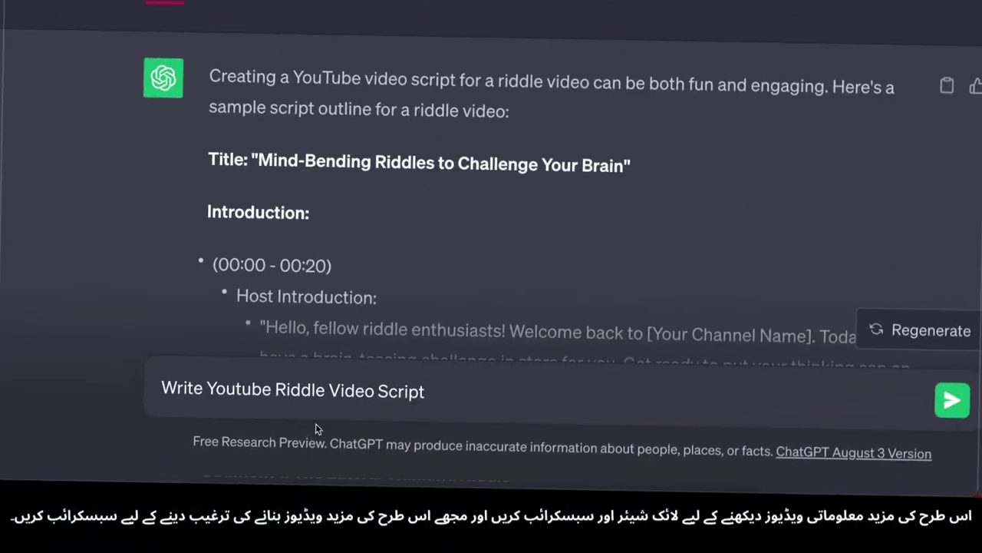
In ChatGPT, cut "Youtube" and "Video Script" out of the prompt "Write Youtube Riddle Video Script".
{"action": "double_click", "coordinate": [245, 390]}
{"action": "key", "text": "BackSpace"}
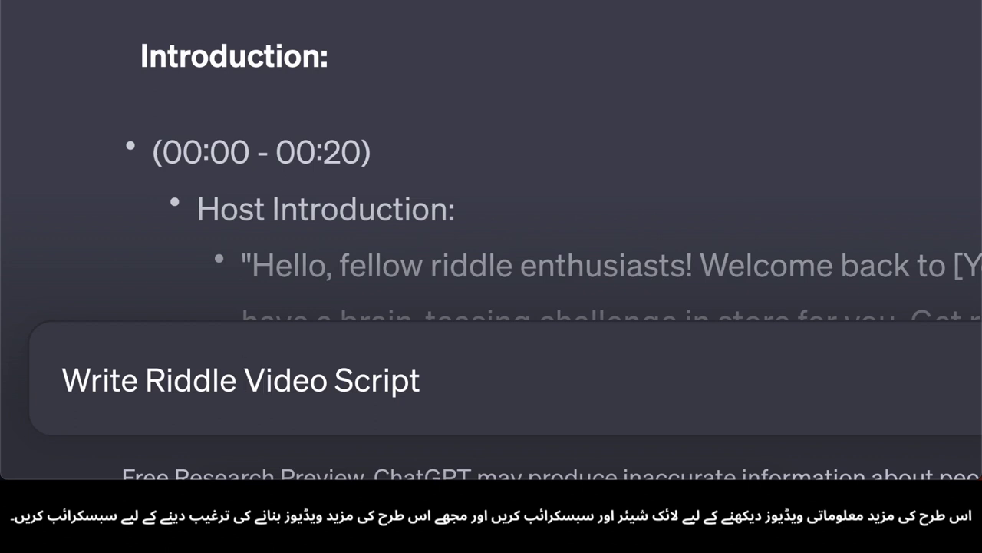
{"action": "left_click_drag", "start_coordinate": [246, 381], "coordinate": [420, 382]}
{"action": "key", "text": "BackSpace"}
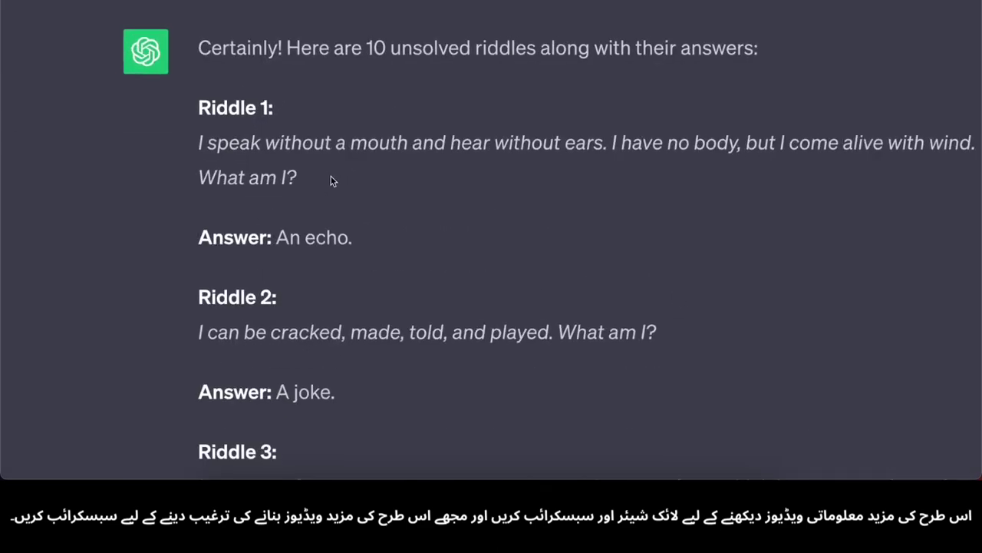
Read through the generated riddles and their answers, from Riddle 1 down to the closing paragraph.
{"action": "triple_click", "coordinate": [272, 135]}
{"action": "left_click", "coordinate": [582, 123]}
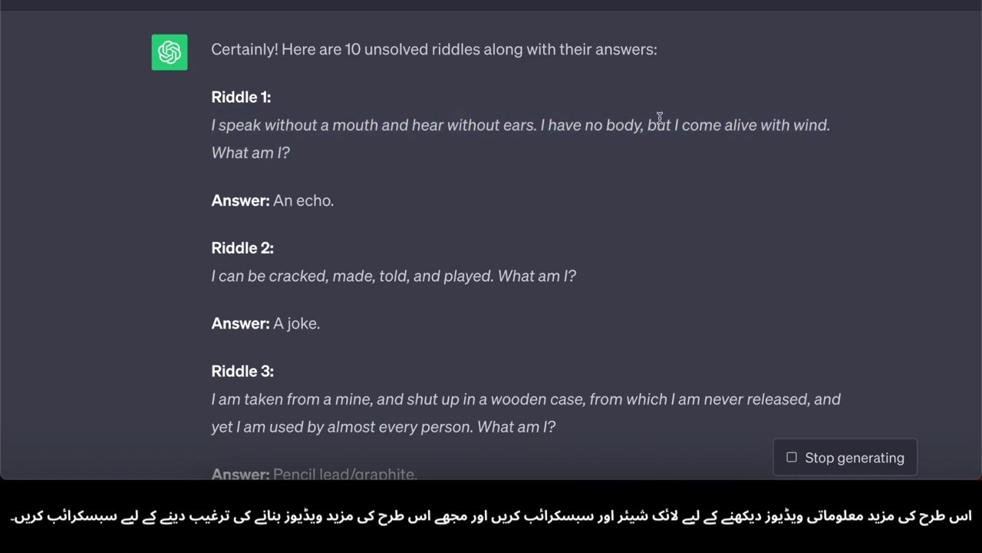
{"action": "scroll", "coordinate": [308, 128], "scroll_direction": "down", "scroll_amount": 12}
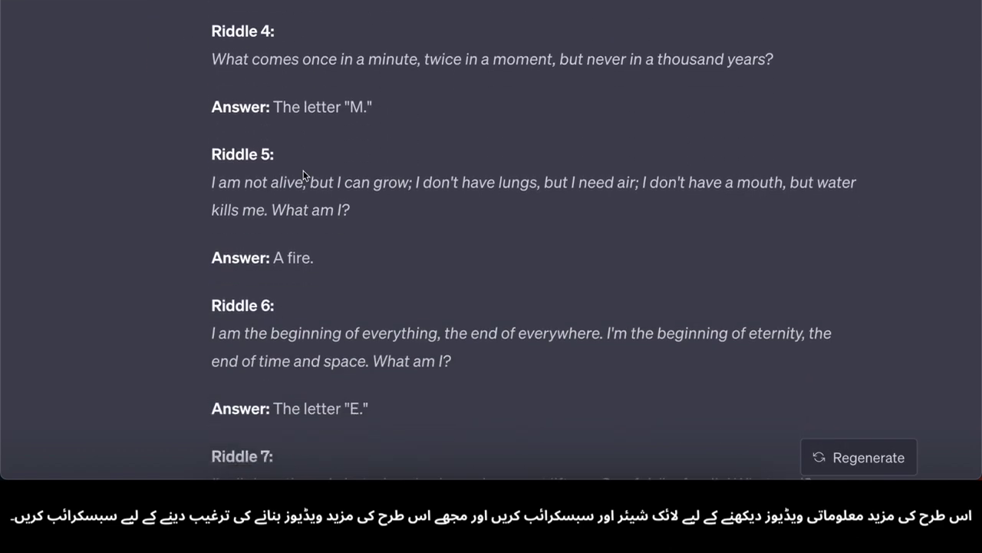
{"action": "scroll", "coordinate": [304, 177], "scroll_direction": "down", "scroll_amount": 3}
{"action": "scroll", "coordinate": [257, 192], "scroll_direction": "up", "scroll_amount": 5}
{"action": "left_click_drag", "start_coordinate": [160, 151], "coordinate": [459, 151]}
{"action": "triple_click", "coordinate": [225, 97]}
{"action": "scroll", "coordinate": [537, 283], "scroll_direction": "down", "scroll_amount": 5}
{"action": "triple_click", "coordinate": [303, 279]}
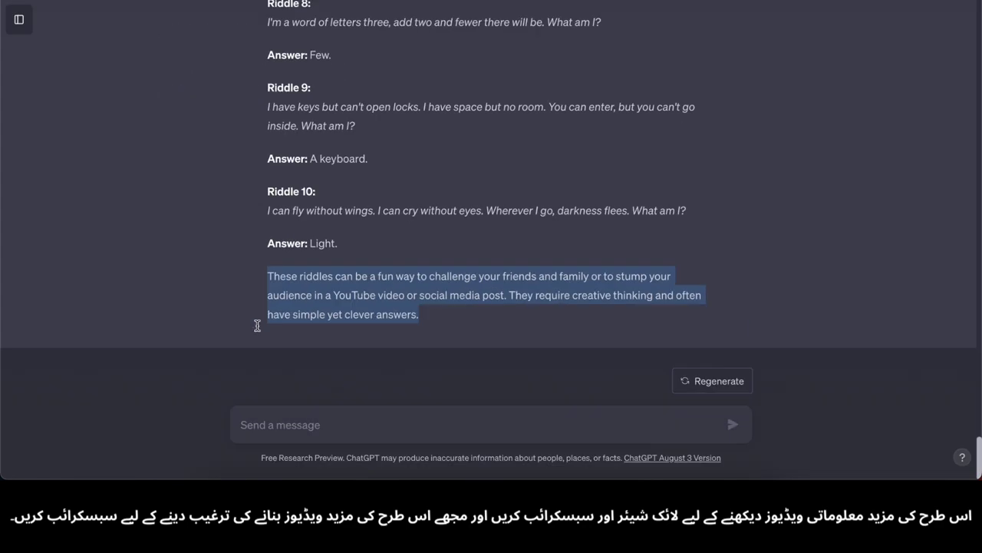
Copy the whole text from Riddle 1 to the closing paragraph and paste it into a new note.
{"action": "scroll", "coordinate": [368, 291], "scroll_direction": "up", "scroll_amount": 15}
{"action": "scroll", "coordinate": [314, 245], "scroll_direction": "up", "scroll_amount": 1}
{"action": "left_click_drag", "start_coordinate": [268, 223], "coordinate": [535, 254]}
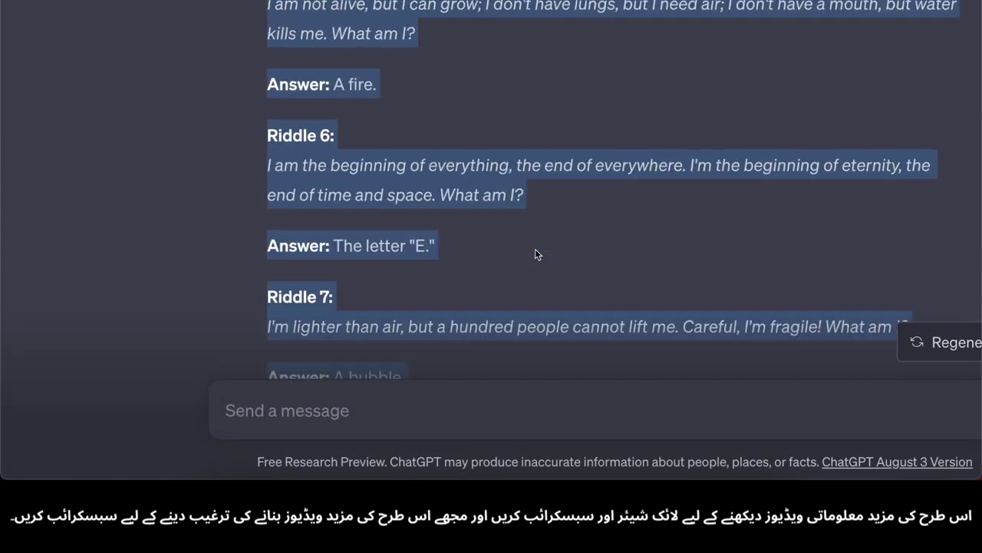
{"action": "scroll", "coordinate": [535, 254], "scroll_direction": "up", "scroll_amount": 13}
{"action": "scroll", "coordinate": [534, 249], "scroll_direction": "down", "scroll_amount": 18}
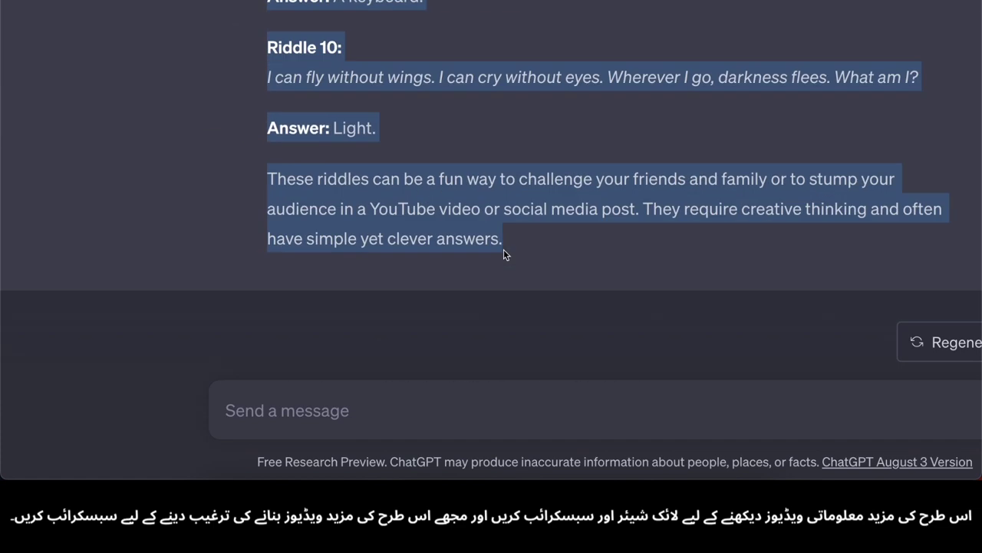
{"action": "right_click", "coordinate": [365, 494]}
{"action": "left_click", "coordinate": [384, 381]}
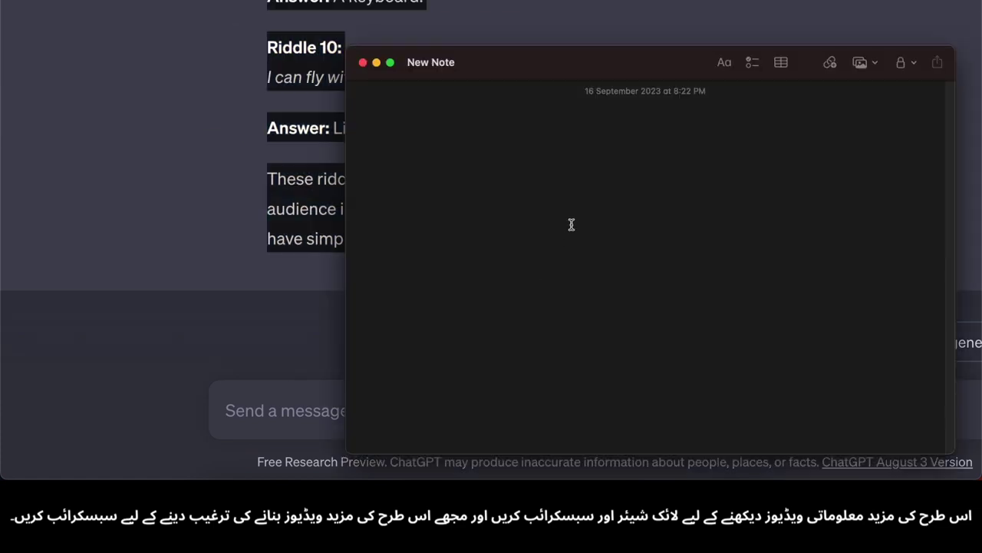
{"action": "key", "text": "super+v"}
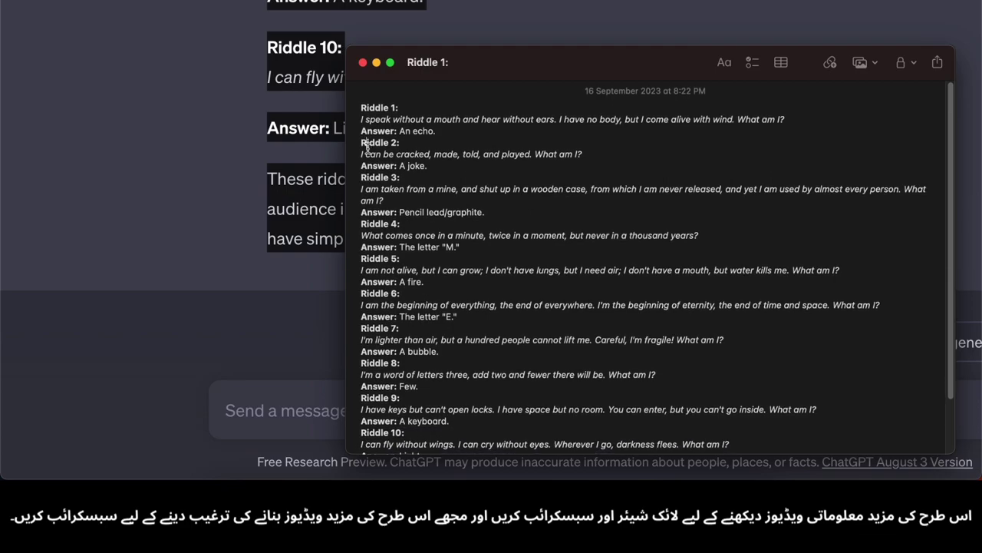
{"action": "key", "text": "super+h"}
{"action": "key", "text": "super+shift+5"}
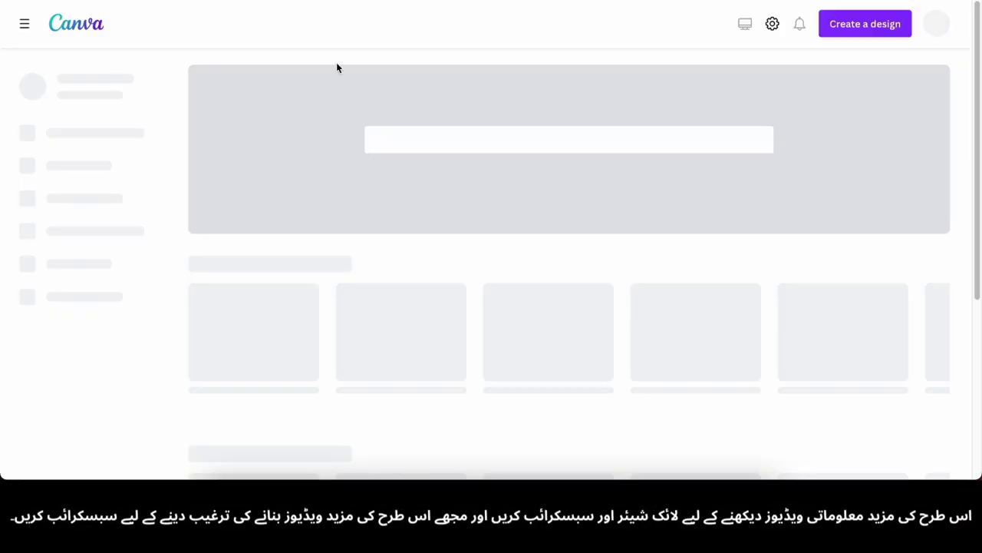
Switch to Canva and create a new YouTube Thumbnail design.
{"action": "left_click", "coordinate": [450, 141]}
{"action": "left_click", "coordinate": [865, 24]}
{"action": "left_click", "coordinate": [770, 272]}
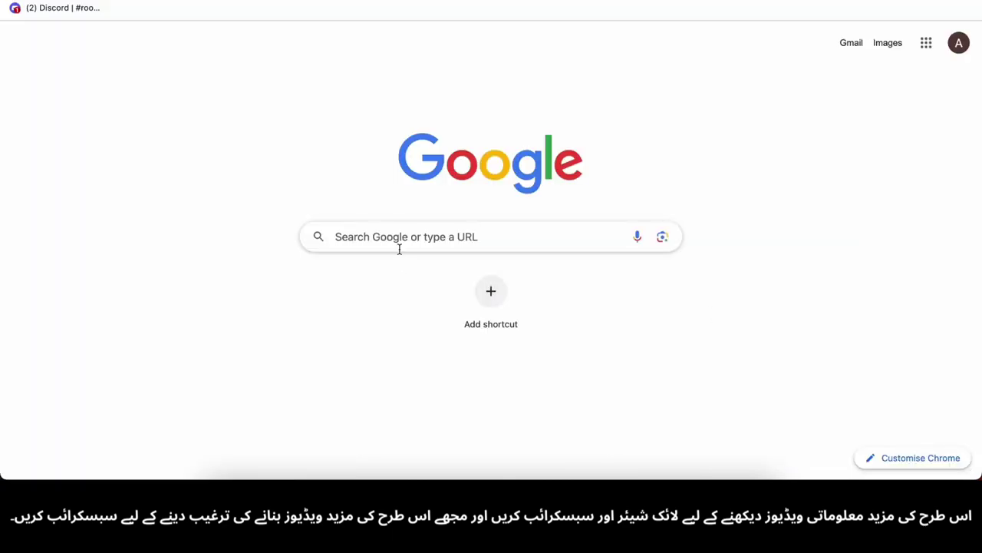
Search Google for "stop watch video" and open the Stopwatch Timer result on YouTube.
{"action": "type", "text": "st"}
{"action": "left_click", "coordinate": [397, 298]}
{"action": "double_click", "coordinate": [185, 17]}
{"action": "type", "text": "video"}
{"action": "key", "text": "Return"}
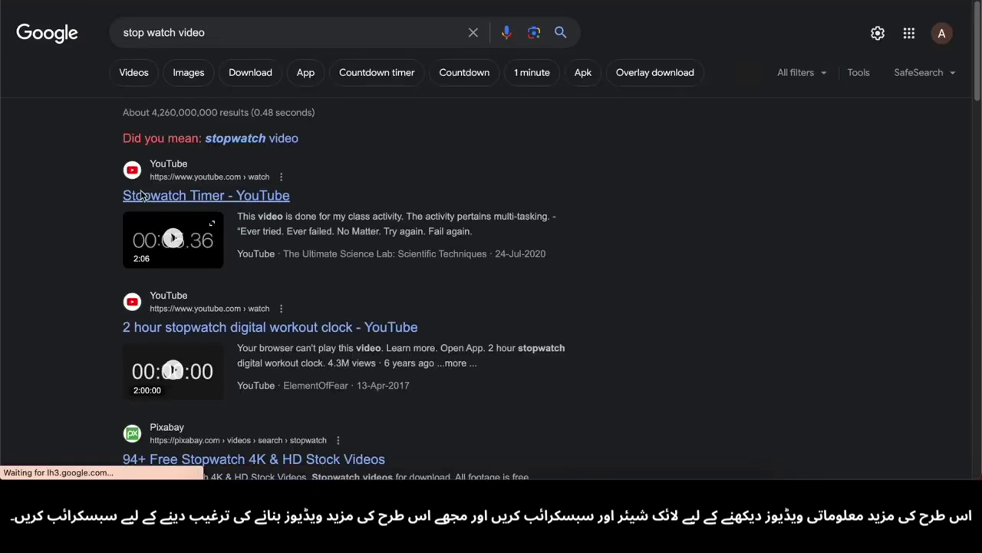
{"action": "left_click", "coordinate": [142, 197]}
Search YouTube for "stopwatch 15 seconds".
{"action": "type", "text": "stopwatch 15 s"}
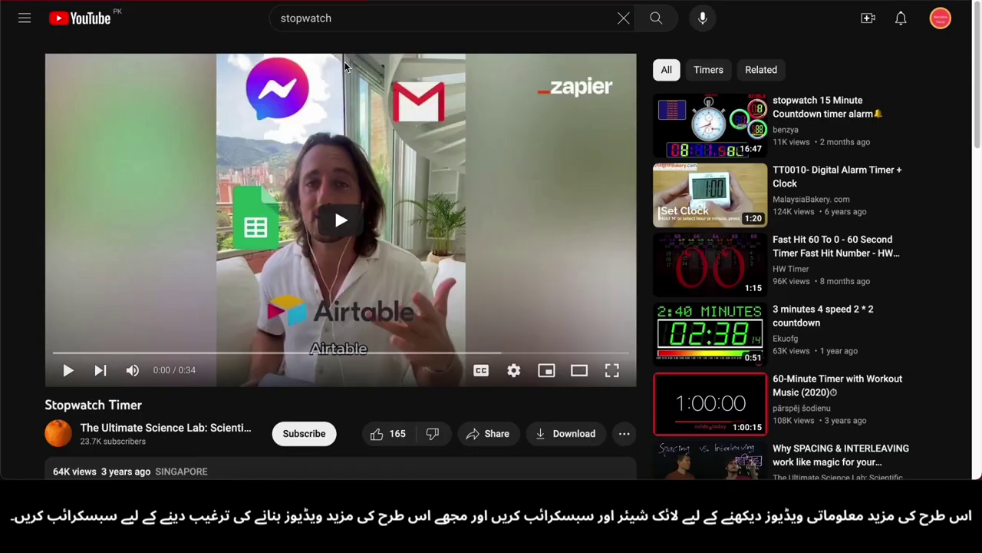
{"action": "key", "text": "Return"}
{"action": "type", "text": "15 s"}
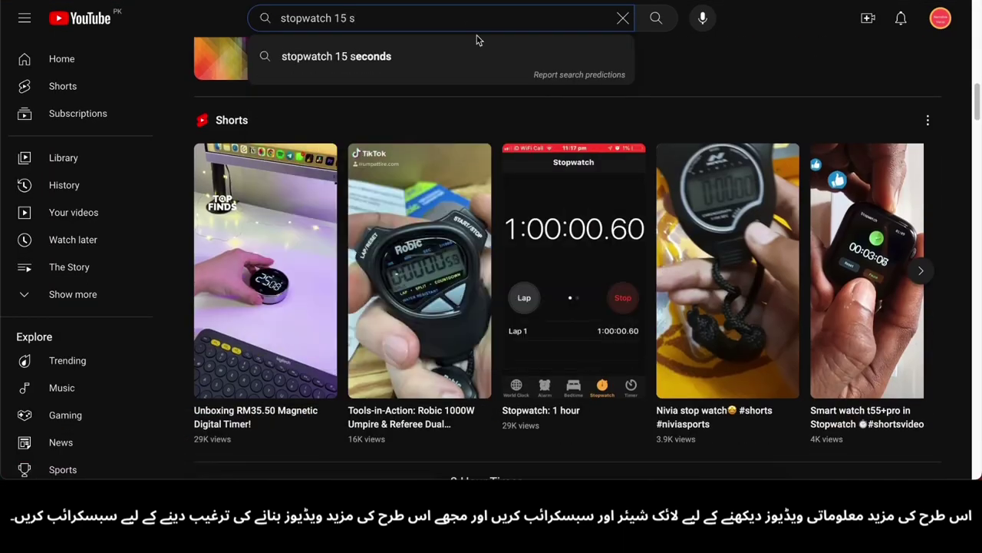
{"action": "type", "text": "econds"}
{"action": "key", "text": "Return"}
Browse the timer videos, open "Simple 15 second countdown 4K with beep" and pause its playback.
{"action": "scroll", "coordinate": [320, 184], "scroll_direction": "down", "scroll_amount": 1}
{"action": "scroll", "coordinate": [264, 330], "scroll_direction": "down", "scroll_amount": 1}
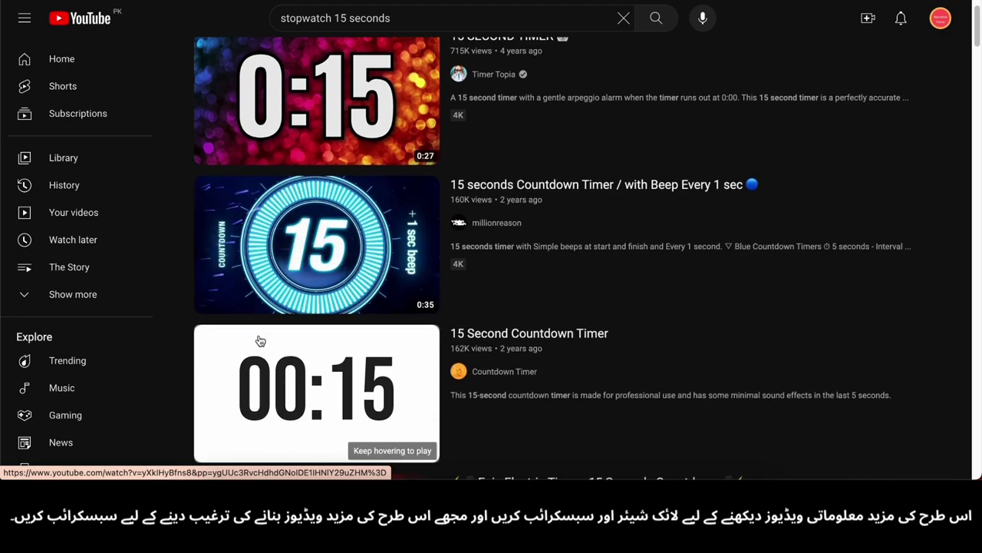
{"action": "scroll", "coordinate": [259, 343], "scroll_direction": "down", "scroll_amount": 12}
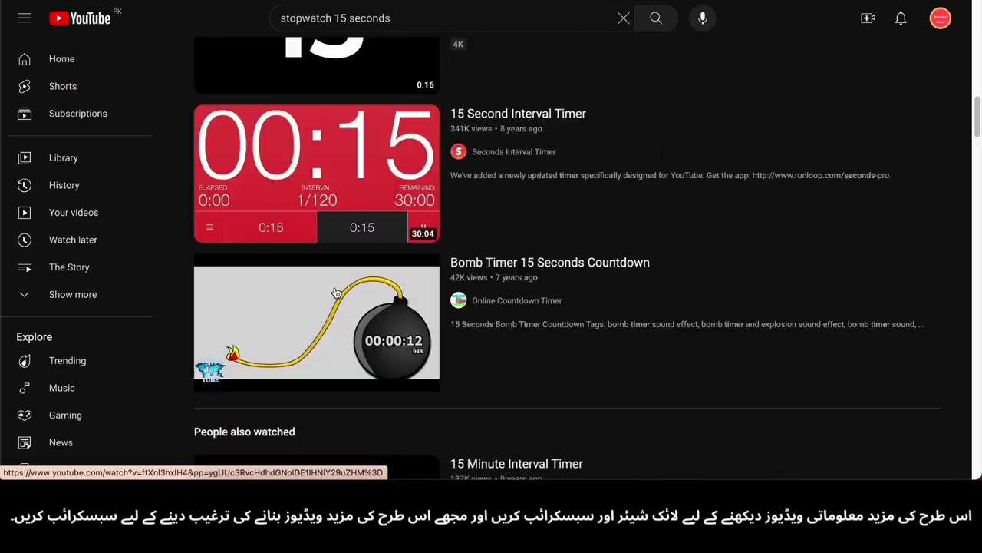
{"action": "scroll", "coordinate": [338, 292], "scroll_direction": "up", "scroll_amount": 4}
{"action": "scroll", "coordinate": [327, 219], "scroll_direction": "down", "scroll_amount": 3}
{"action": "left_click", "coordinate": [326, 219]}
{"action": "key", "text": "space"}
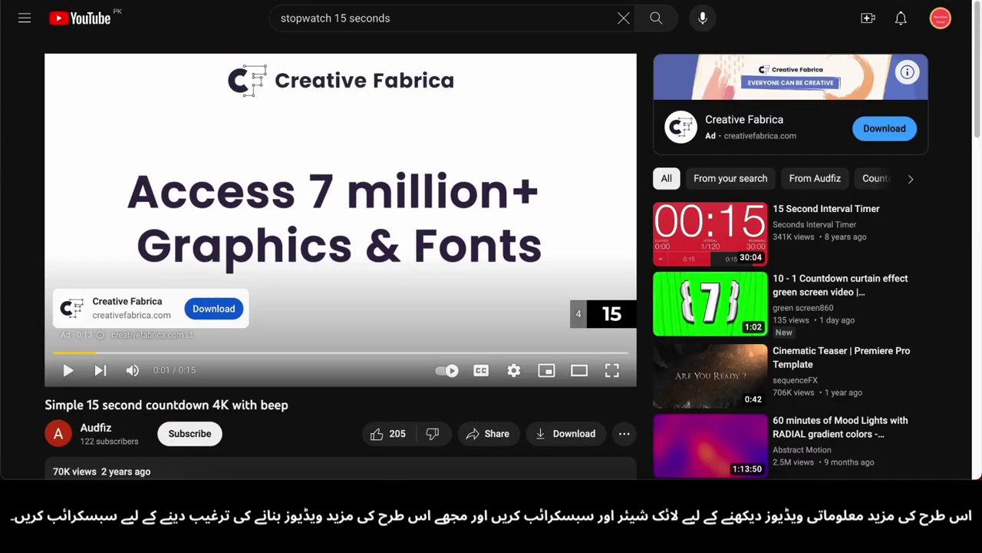
Find a YouTube video downloader through Google and download the 15-second countdown as a 1080p MP4 with Y2Mate.
{"action": "left_click", "coordinate": [399, 228]}
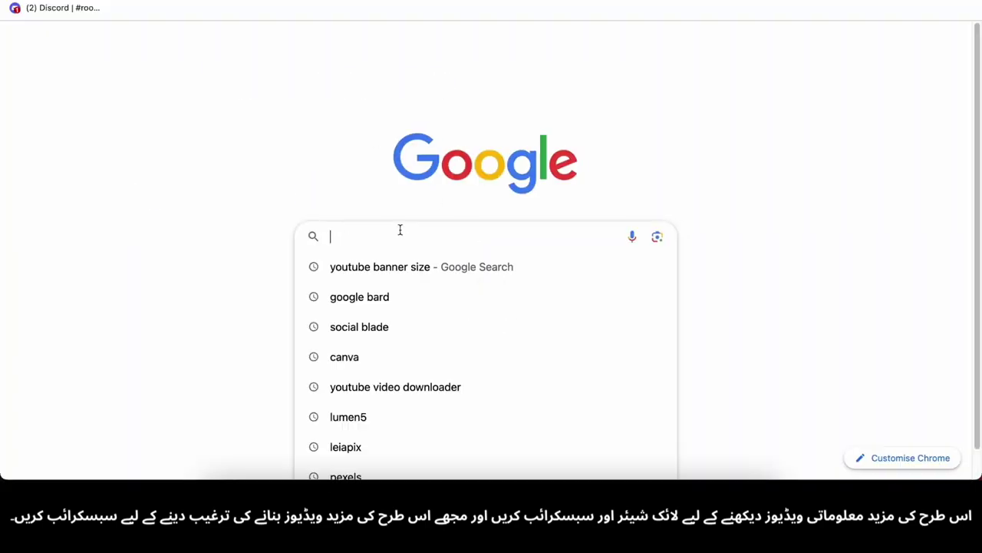
{"action": "type", "text": "yo"}
{"action": "type", "text": "utube video"}
{"action": "key", "text": "Return"}
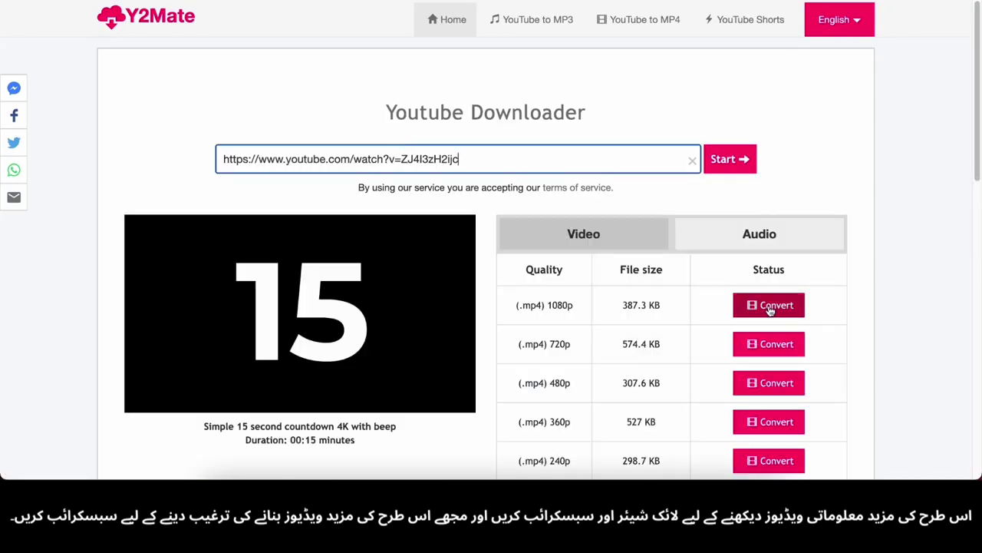
{"action": "left_click", "coordinate": [770, 307]}
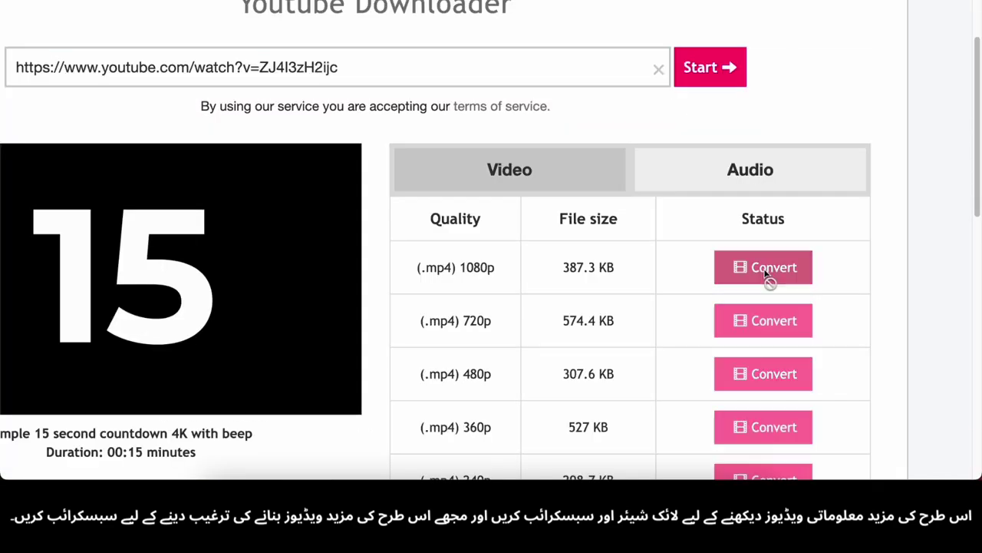
{"action": "left_click", "coordinate": [770, 307]}
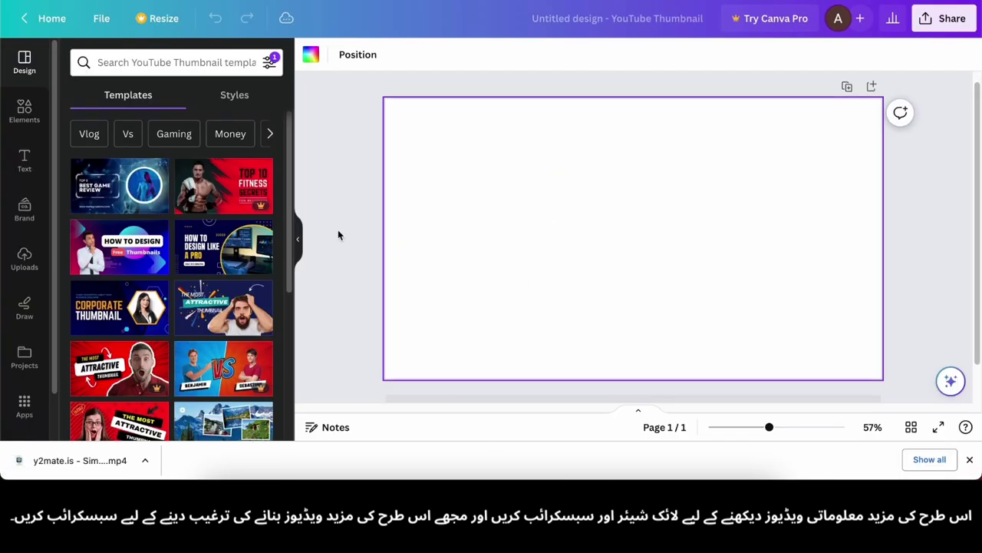
Return to the blank Canva thumbnail design and set its background colour to black.
{"action": "left_click", "coordinate": [311, 54]}
{"action": "left_click", "coordinate": [79, 298]}
{"action": "left_click", "coordinate": [24, 258]}
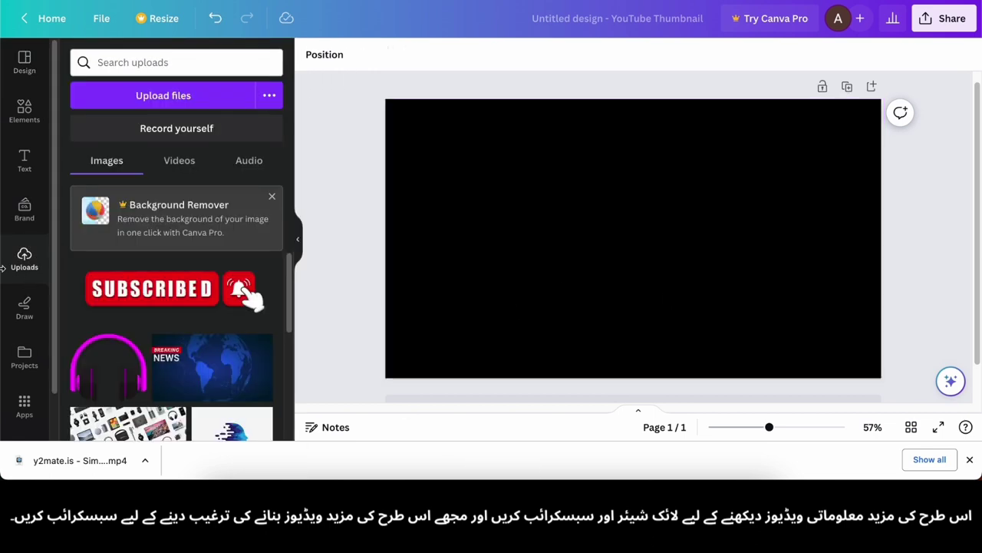
Add a square shape, stretch it into a full-width bar along the page's upper edge and colour it red.
{"action": "left_click", "coordinate": [23, 111]}
{"action": "left_click", "coordinate": [89, 264]}
{"action": "left_click_drag", "start_coordinate": [642, 244], "coordinate": [438, 134]}
{"action": "left_click_drag", "start_coordinate": [470, 127], "coordinate": [896, 127]}
{"action": "left_click_drag", "start_coordinate": [852, 152], "coordinate": [845, 152]}
{"action": "left_click", "coordinate": [378, 55]}
{"action": "left_click", "coordinate": [79, 337]}
{"action": "left_click_drag", "start_coordinate": [489, 147], "coordinate": [489, 141]}
Add the heading "Solve This Riddle In Just 15 Seconds" and place it on the red bar.
{"action": "left_click", "coordinate": [297, 239]}
{"action": "left_click", "coordinate": [165, 223]}
{"action": "left_click", "coordinate": [24, 163]}
{"action": "left_click", "coordinate": [171, 224]}
{"action": "type", "text": "So"}
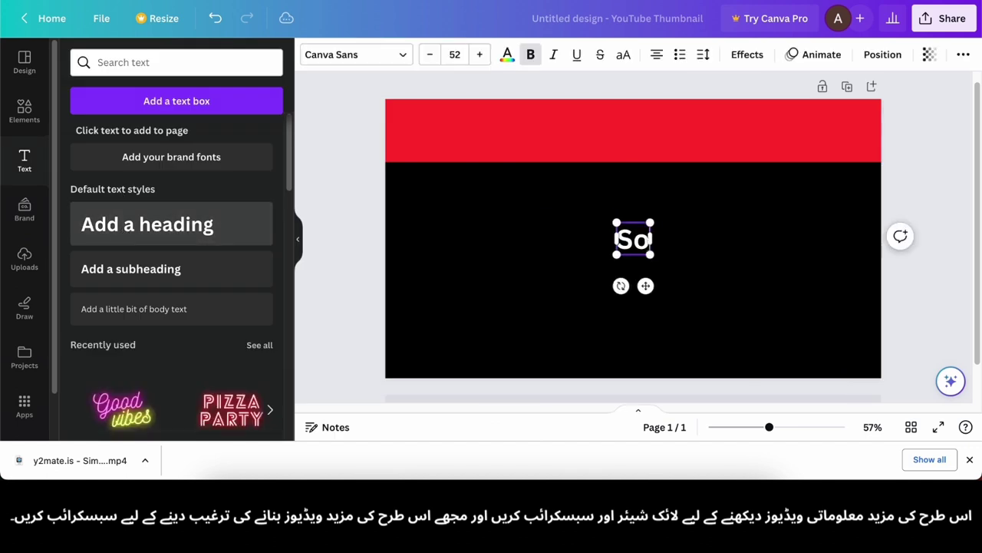
{"action": "type", "text": "5 Seconds"}
{"action": "left_click_drag", "start_coordinate": [646, 286], "coordinate": [644, 183]}
{"action": "left_click", "coordinate": [636, 222]}
{"action": "left_click", "coordinate": [345, 229]}
Copy the question of Riddle 1 from the note and paste it into a new heading on the design.
{"action": "left_click", "coordinate": [365, 497]}
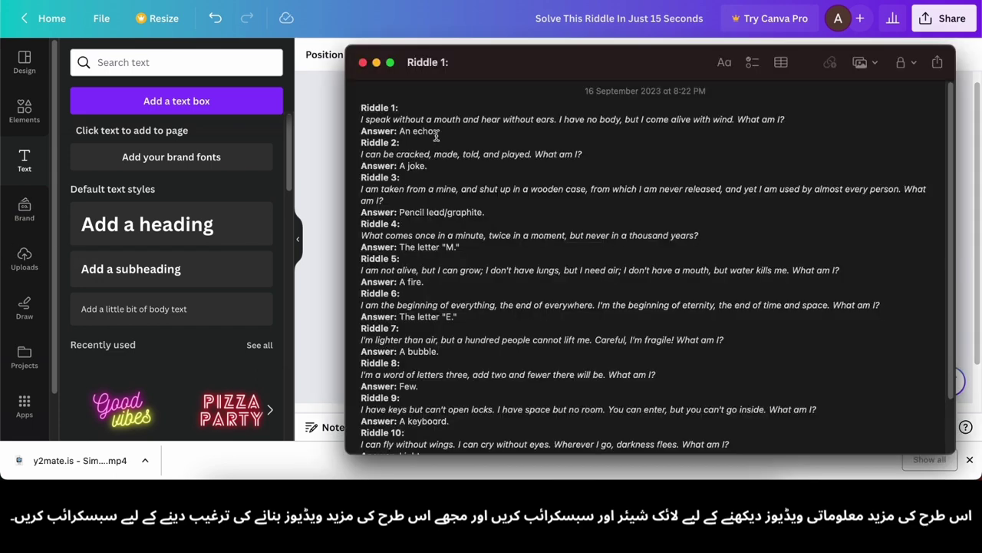
{"action": "triple_click", "coordinate": [389, 120]}
{"action": "key", "text": "super+c"}
{"action": "left_click", "coordinate": [305, 223]}
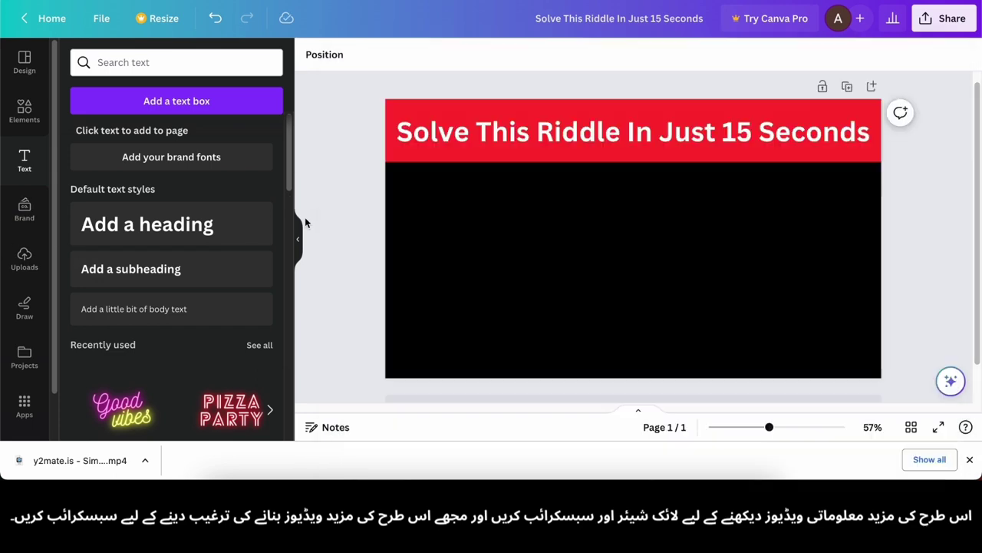
{"action": "left_click", "coordinate": [172, 223]}
{"action": "key", "text": "super+v"}
{"action": "key", "text": "BackSpace"}
Set the riddle text's font to Helvetica World.
{"action": "triple_click", "coordinate": [567, 257]}
{"action": "left_click", "coordinate": [356, 54]}
{"action": "scroll", "coordinate": [106, 246], "scroll_direction": "up", "scroll_amount": 5}
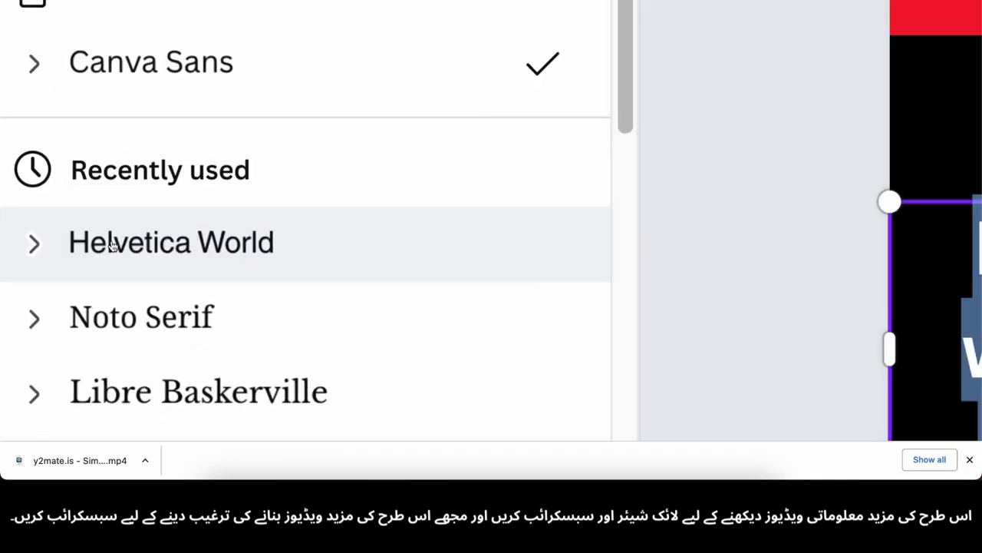
{"action": "left_click", "coordinate": [108, 244]}
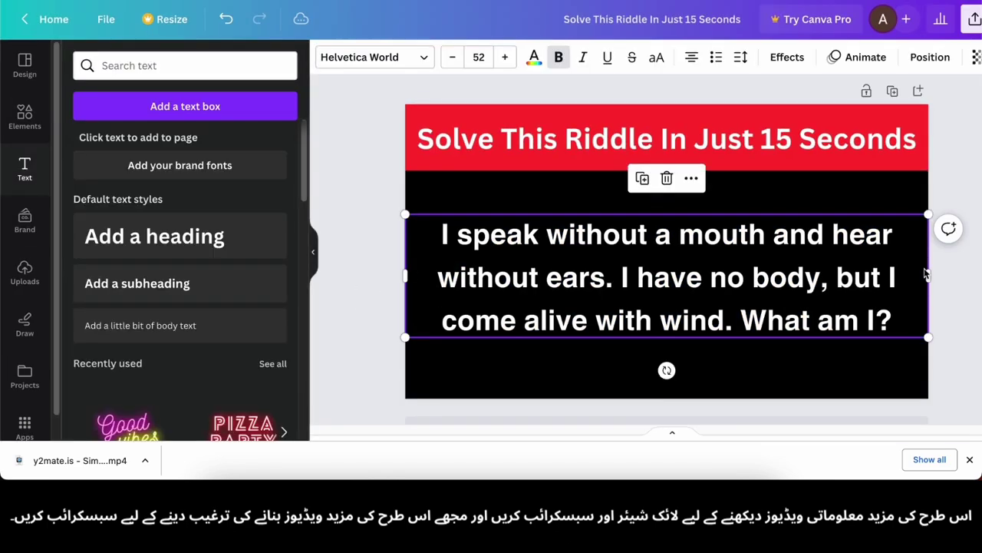
Resize the riddle text to font size 54 on three lines and place it just below the red bar.
{"action": "left_click_drag", "start_coordinate": [928, 275], "coordinate": [872, 276]}
{"action": "left_click_drag", "start_coordinate": [777, 302], "coordinate": [805, 277]}
{"action": "left_click_drag", "start_coordinate": [900, 312], "coordinate": [917, 316]}
{"action": "left_click_drag", "start_coordinate": [790, 281], "coordinate": [781, 279]}
{"action": "left_click", "coordinate": [587, 219]}
Colour the word "speak" yellow and the word "hear" turquoise in the riddle text.
{"action": "double_click", "coordinate": [491, 207]}
{"action": "left_click", "coordinate": [534, 56]}
{"action": "left_click", "coordinate": [160, 143]}
{"action": "scroll", "coordinate": [242, 305], "scroll_direction": "down", "scroll_amount": 2}
{"action": "left_click", "coordinate": [201, 302]}
{"action": "left_click", "coordinate": [541, 211]}
{"action": "left_click", "coordinate": [201, 341]}
{"action": "left_click", "coordinate": [575, 253]}
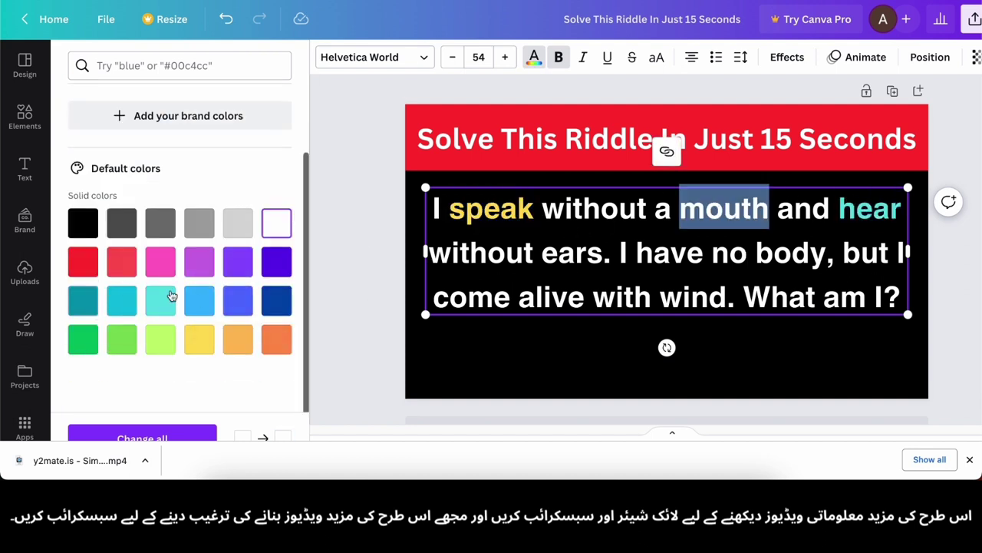
Give the word "mouth" a custom pinkish-red colour.
{"action": "scroll", "coordinate": [156, 271], "scroll_direction": "up", "scroll_amount": 2}
{"action": "left_click", "coordinate": [83, 144]}
{"action": "left_click", "coordinate": [242, 201]}
{"action": "left_click_drag", "start_coordinate": [184, 267], "coordinate": [294, 242]}
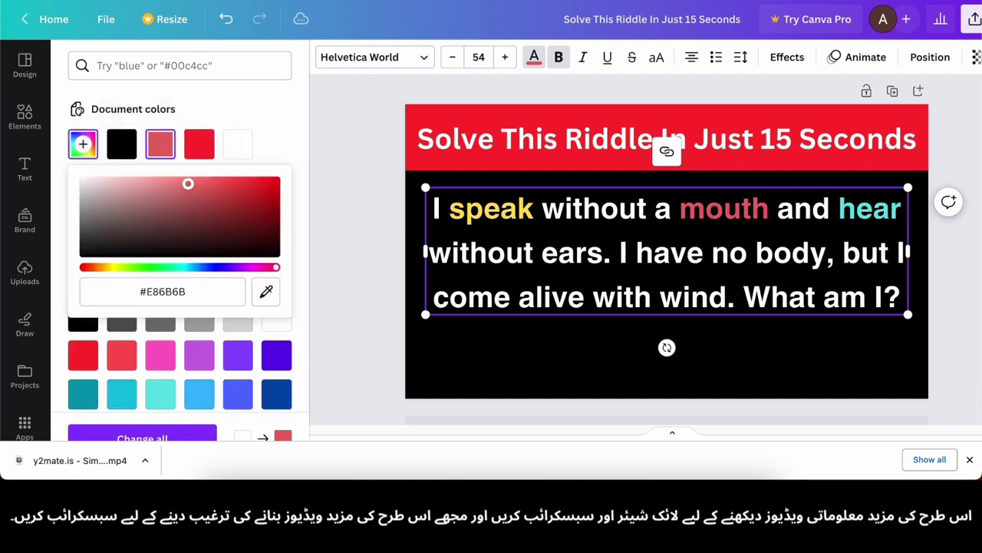
Colour the word "body" in the riddle text, trying purple and settling on yellow.
{"action": "double_click", "coordinate": [603, 244]}
{"action": "double_click", "coordinate": [513, 255]}
{"action": "scroll", "coordinate": [200, 307], "scroll_direction": "down", "scroll_amount": 1}
{"action": "left_click", "coordinate": [200, 305]}
{"action": "left_click", "coordinate": [507, 262]}
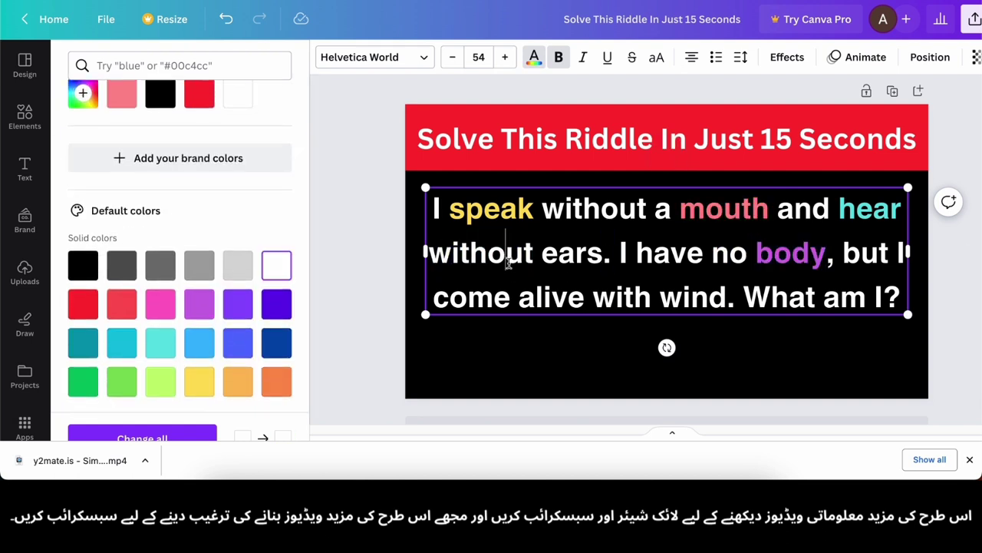
{"action": "left_click", "coordinate": [197, 386]}
Colour the word "alive" light green and deselect the riddle text.
{"action": "left_click", "coordinate": [568, 297]}
{"action": "double_click", "coordinate": [537, 298]}
{"action": "scroll", "coordinate": [160, 322], "scroll_direction": "down", "scroll_amount": 1}
{"action": "left_click", "coordinate": [159, 340]}
{"action": "left_click", "coordinate": [390, 335]}
{"action": "left_click", "coordinate": [615, 313]}
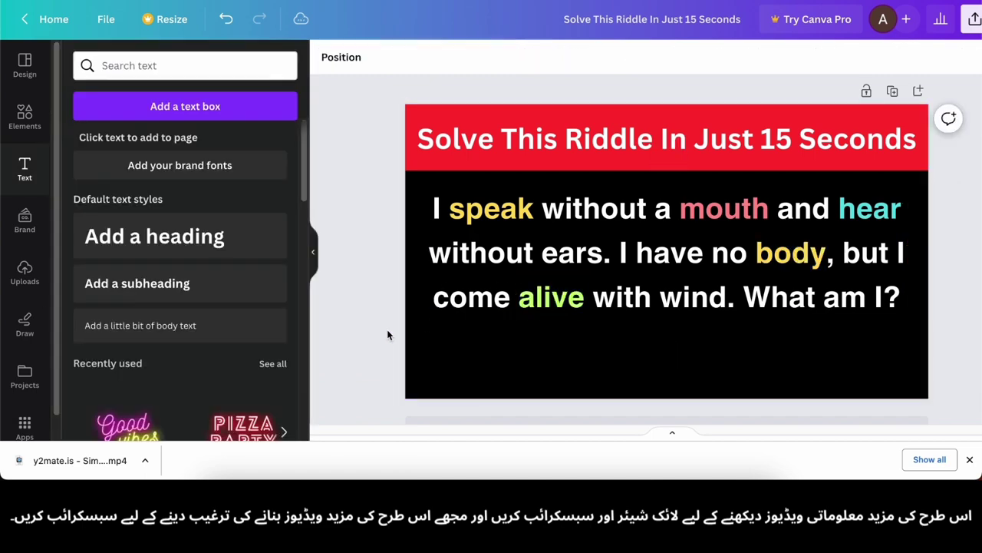
{"action": "left_click", "coordinate": [611, 349]}
{"action": "left_click", "coordinate": [367, 315]}
Try several text animations on the riddle text, including Fade and Tectonic, and apply one.
{"action": "left_click", "coordinate": [606, 257]}
{"action": "left_click", "coordinate": [865, 57]}
{"action": "scroll", "coordinate": [149, 217], "scroll_direction": "down", "scroll_amount": 1}
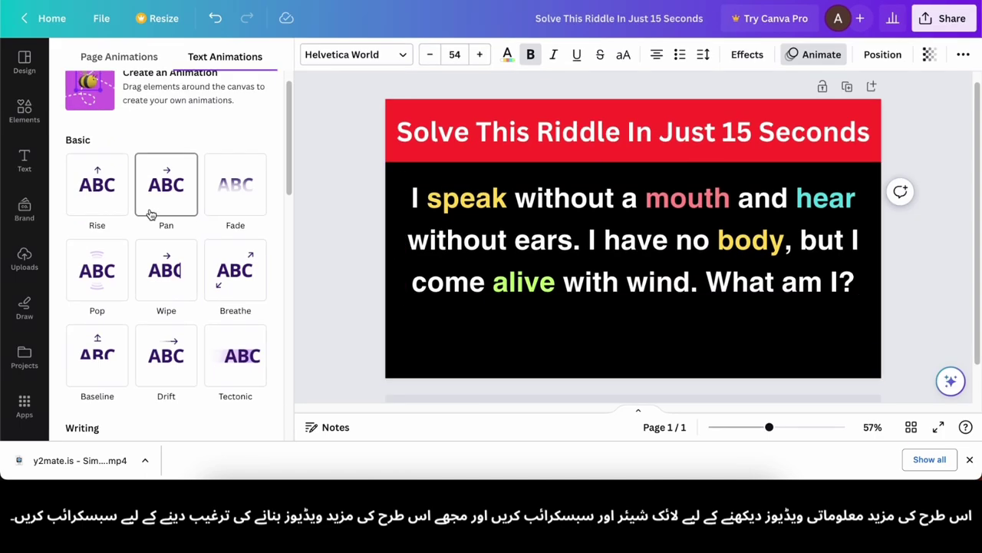
{"action": "left_click", "coordinate": [234, 186]}
{"action": "scroll", "coordinate": [190, 255], "scroll_direction": "down", "scroll_amount": 3}
{"action": "left_click", "coordinate": [235, 284]}
{"action": "left_click", "coordinate": [99, 112]}
{"action": "scroll", "coordinate": [153, 220], "scroll_direction": "down", "scroll_amount": 2}
{"action": "left_click", "coordinate": [157, 220]}
{"action": "left_click", "coordinate": [226, 200]}
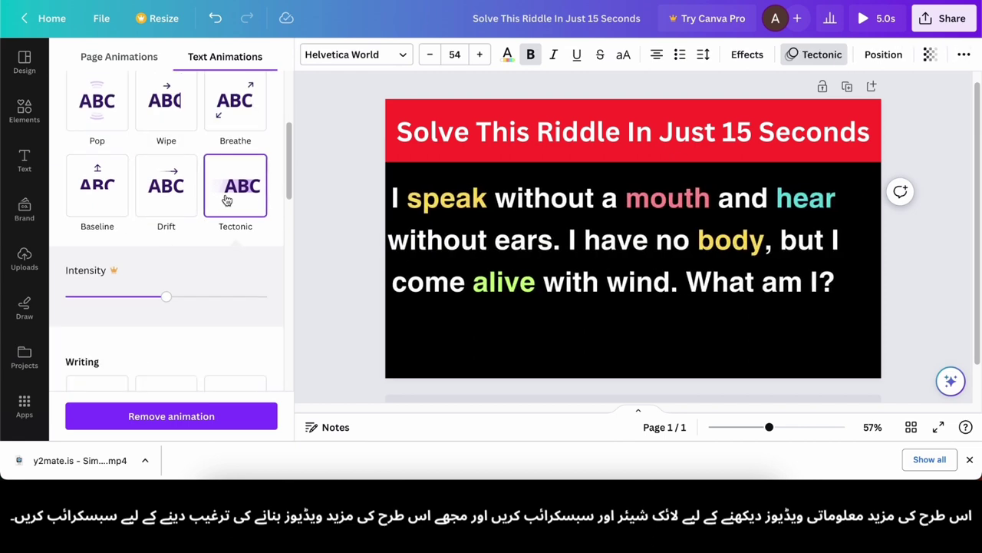
{"action": "scroll", "coordinate": [192, 238], "scroll_direction": "down", "scroll_amount": 2}
{"action": "left_click", "coordinate": [165, 268]}
Add the heading "Answer:" and place it beneath the riddle text, slightly to the left.
{"action": "left_click", "coordinate": [24, 161]}
{"action": "left_click", "coordinate": [147, 224]}
{"action": "left_click_drag", "start_coordinate": [636, 238], "coordinate": [611, 362]}
{"action": "type", "text": "Answer"}
{"action": "left_click", "coordinate": [637, 349]}
{"action": "left_click", "coordinate": [546, 337]}
{"action": "left_click_drag", "start_coordinate": [587, 356], "coordinate": [586, 353]}
{"action": "left_click", "coordinate": [692, 373]}
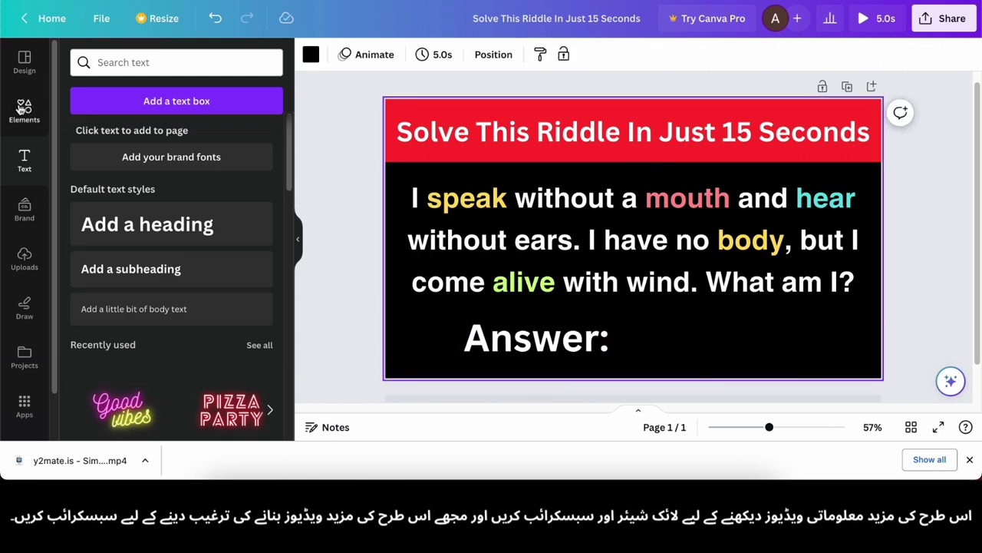
Upload the downloaded 15-second countdown video and add it to the design.
{"action": "left_click", "coordinate": [25, 259]}
{"action": "left_click", "coordinate": [176, 94]}
{"action": "left_click", "coordinate": [51, 66]}
{"action": "left_click", "coordinate": [162, 321]}
{"action": "double_click", "coordinate": [162, 321]}
{"action": "left_click", "coordinate": [143, 225]}
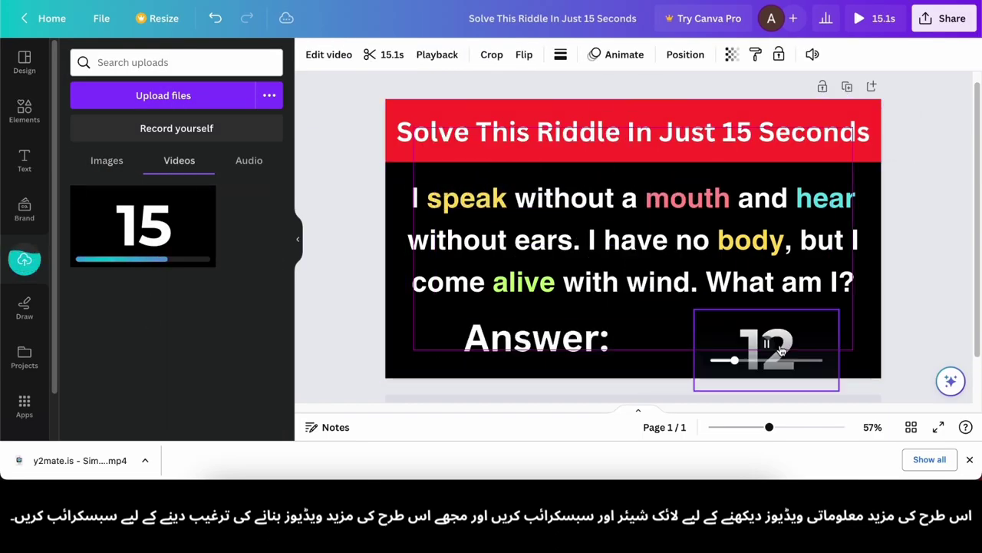
Position the countdown clip beneath the riddle text, to the right of the "Answer:" heading, and deselect it.
{"action": "left_click", "coordinate": [915, 304]}
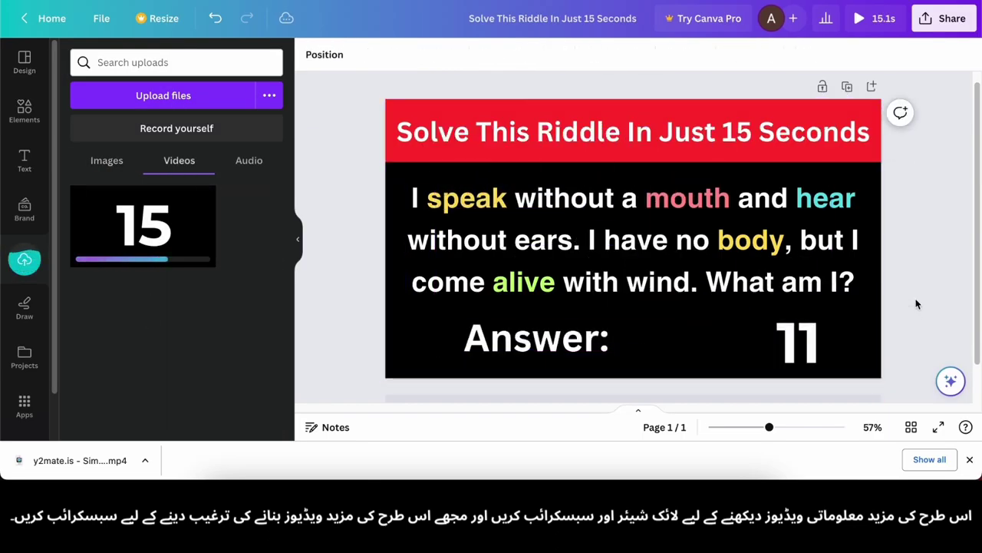
{"action": "left_click", "coordinate": [798, 342]}
{"action": "left_click_drag", "start_coordinate": [810, 322], "coordinate": [811, 322]}
{"action": "left_click", "coordinate": [914, 321]}
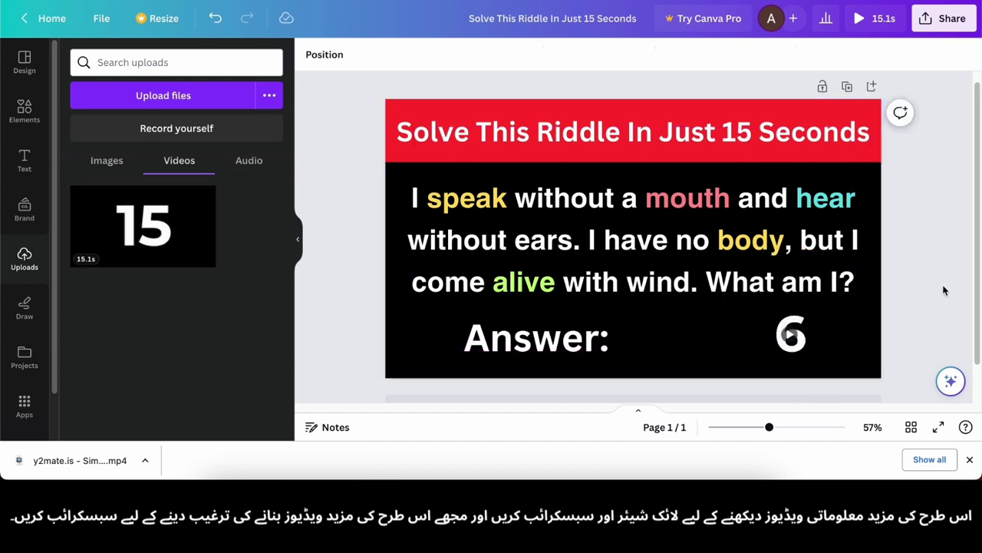
Enlarge the "Answer:" heading slightly and deselect it.
{"action": "left_click", "coordinate": [721, 363]}
{"action": "left_click", "coordinate": [565, 336]}
{"action": "mouse_move", "coordinate": [611, 361]}
{"action": "left_mouse_down"}
{"action": "mouse_move", "coordinate": [627, 366]}
{"action": "mouse_move", "coordinate": [603, 349]}
{"action": "left_mouse_up"}
{"action": "left_click", "coordinate": [948, 290]}
Try deleting the "Answer:" heading and moving the countdown clip into its place, and undo the changes.
{"action": "scroll", "coordinate": [949, 290], "scroll_direction": "down", "scroll_amount": 1}
{"action": "left_click", "coordinate": [614, 298]}
{"action": "key", "text": "Delete"}
{"action": "left_click_drag", "start_coordinate": [772, 307], "coordinate": [628, 341]}
{"action": "scroll", "coordinate": [606, 322], "scroll_direction": "up", "scroll_amount": 1}
{"action": "left_click", "coordinate": [627, 342]}
{"action": "key", "text": "ctrl+z"}
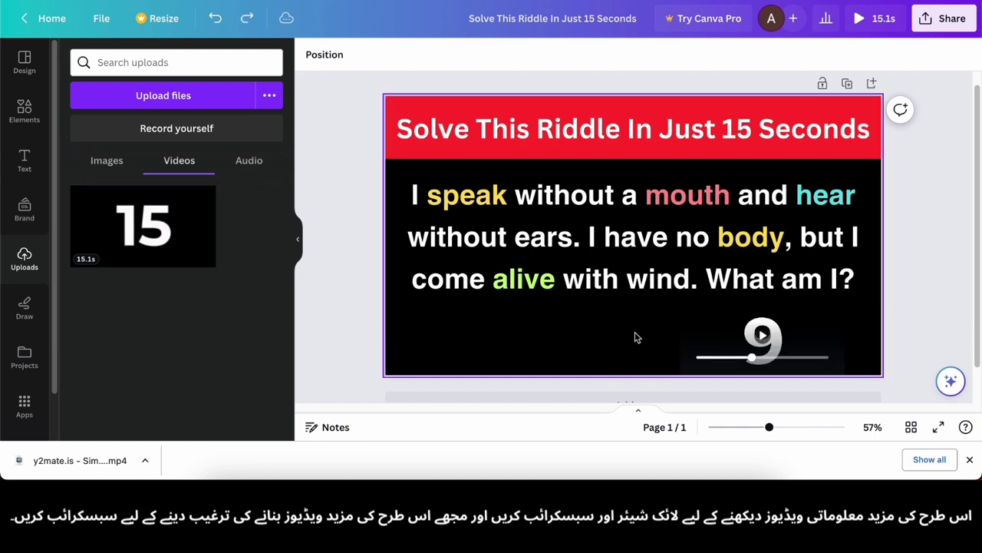
Move the countdown clip closer to the "Answer:" heading.
{"action": "left_click_drag", "start_coordinate": [829, 330], "coordinate": [739, 327]}
{"action": "left_click", "coordinate": [878, 260]}
{"action": "left_click", "coordinate": [832, 324]}
{"action": "scroll", "coordinate": [970, 313], "scroll_direction": "up", "scroll_amount": 1}
Duplicate the riddle page and delete the countdown clip from the copy.
{"action": "left_click", "coordinate": [847, 92]}
{"action": "left_click", "coordinate": [697, 301]}
{"action": "left_click", "coordinate": [697, 228]}
{"action": "scroll", "coordinate": [701, 203], "scroll_direction": "up", "scroll_amount": 4}
{"action": "scroll", "coordinate": [700, 203], "scroll_direction": "down", "scroll_amount": 4}
Add a heading in Helvetica World on page 2 and place it just after "Answer:".
{"action": "left_click", "coordinate": [25, 160]}
{"action": "left_click", "coordinate": [154, 223]}
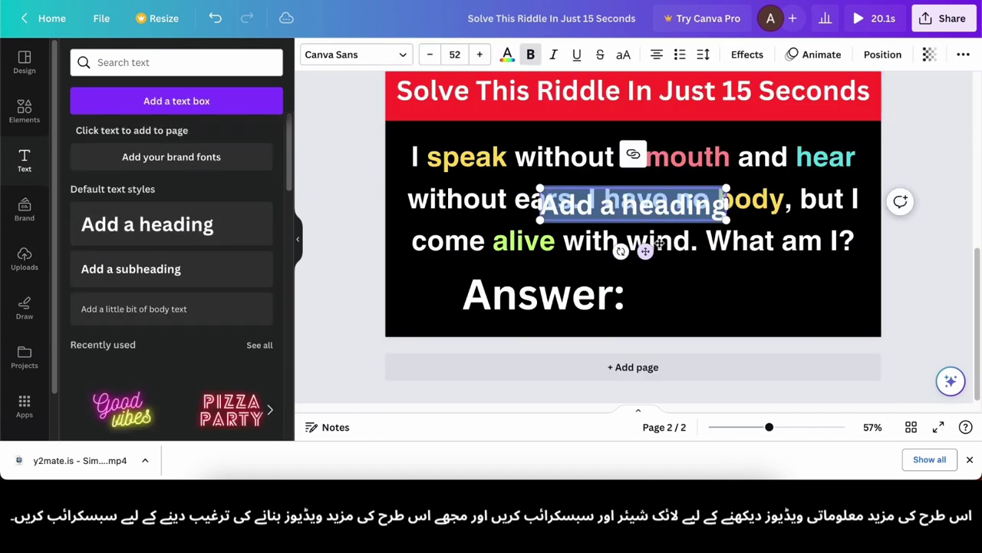
{"action": "left_click", "coordinate": [356, 55]}
{"action": "scroll", "coordinate": [149, 208], "scroll_direction": "down", "scroll_amount": 3}
{"action": "scroll", "coordinate": [140, 303], "scroll_direction": "up", "scroll_amount": 5}
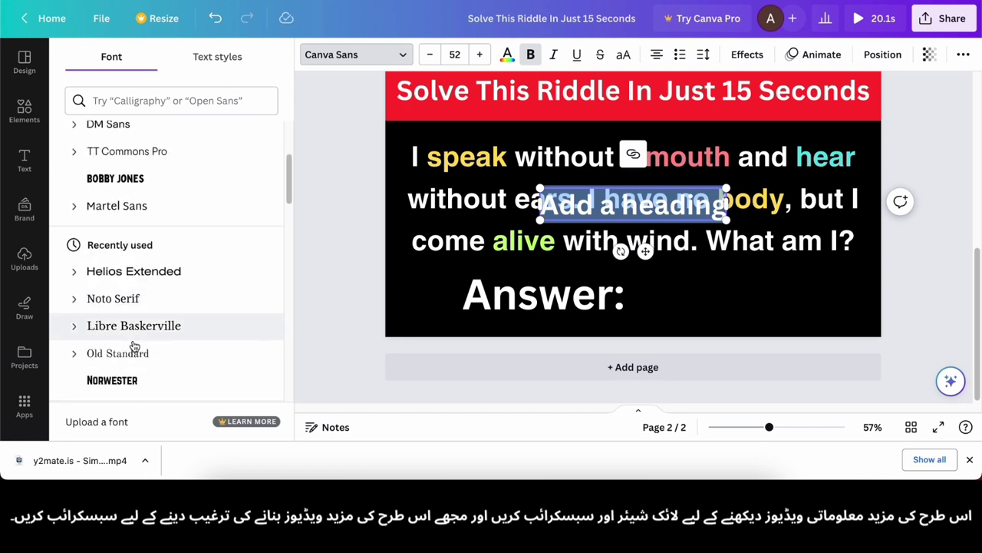
{"action": "left_click", "coordinate": [105, 199]}
{"action": "left_click_drag", "start_coordinate": [645, 251], "coordinate": [730, 343]}
Copy the first riddle's answer from the notes and enter "An echo" as the new heading's text.
{"action": "left_click", "coordinate": [410, 495]}
{"action": "left_click", "coordinate": [436, 132]}
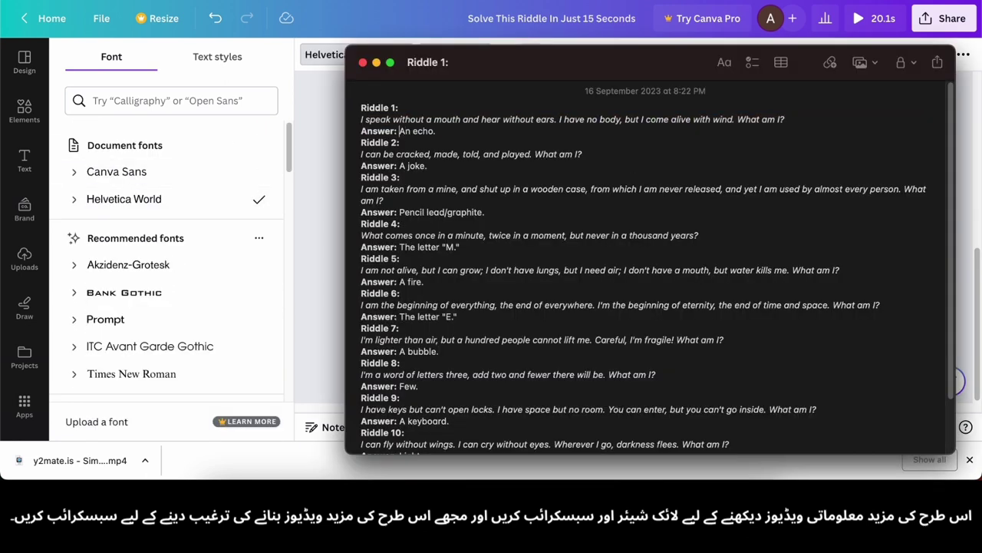
{"action": "key", "text": "super+Tab"}
{"action": "left_click", "coordinate": [887, 233]}
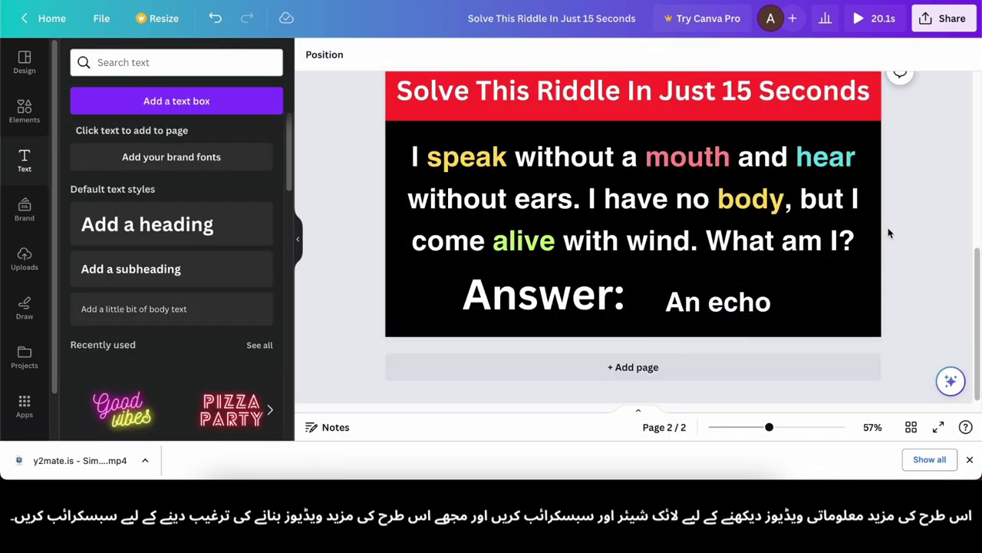
Enlarge the "An echo" text to size 65.4, place it beside "Answer:" and colour it yellow.
{"action": "left_click_drag", "start_coordinate": [724, 305], "coordinate": [724, 306]}
{"action": "left_click", "coordinate": [860, 313]}
{"action": "left_click", "coordinate": [679, 298]}
{"action": "left_click", "coordinate": [507, 55]}
{"action": "left_click", "coordinate": [79, 174]}
{"action": "left_click", "coordinate": [314, 256]}
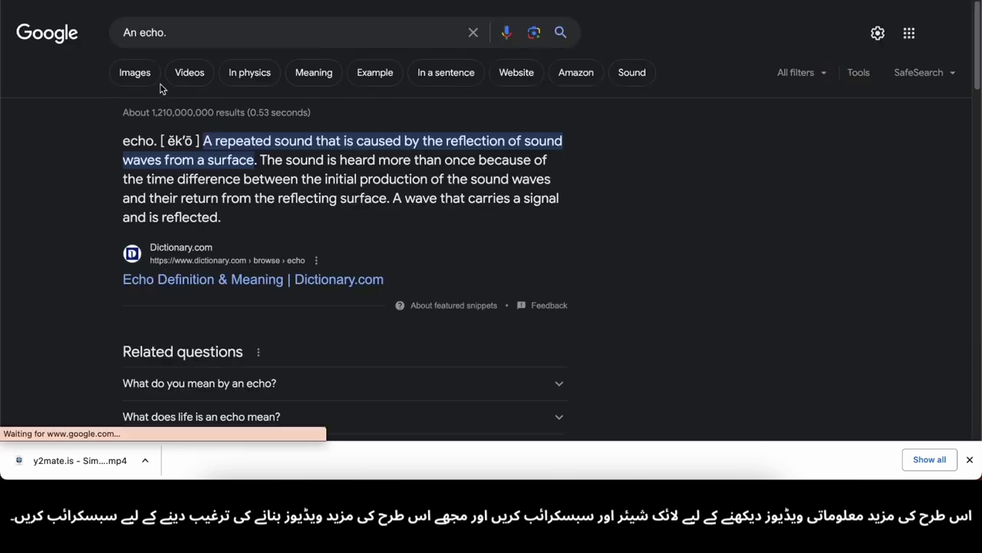
Look through Google image results for "An echo." for a picture illustrating the answer.
{"action": "left_click", "coordinate": [134, 69]}
{"action": "left_click", "coordinate": [637, 231]}
{"action": "left_click", "coordinate": [395, 267]}
{"action": "scroll", "coordinate": [392, 253], "scroll_direction": "down", "scroll_amount": 7}
{"action": "double_click", "coordinate": [134, 17]}
{"action": "scroll", "coordinate": [63, 288], "scroll_direction": "down", "scroll_amount": 1}
{"action": "left_click", "coordinate": [63, 288]}
{"action": "scroll", "coordinate": [768, 191], "scroll_direction": "down", "scroll_amount": 8}
{"action": "scroll", "coordinate": [373, 356], "scroll_direction": "up", "scroll_amount": 7}
{"action": "scroll", "coordinate": [373, 356], "scroll_direction": "down", "scroll_amount": 2}
{"action": "left_click", "coordinate": [171, 349]}
{"action": "scroll", "coordinate": [171, 349], "scroll_direction": "down", "scroll_amount": 10}
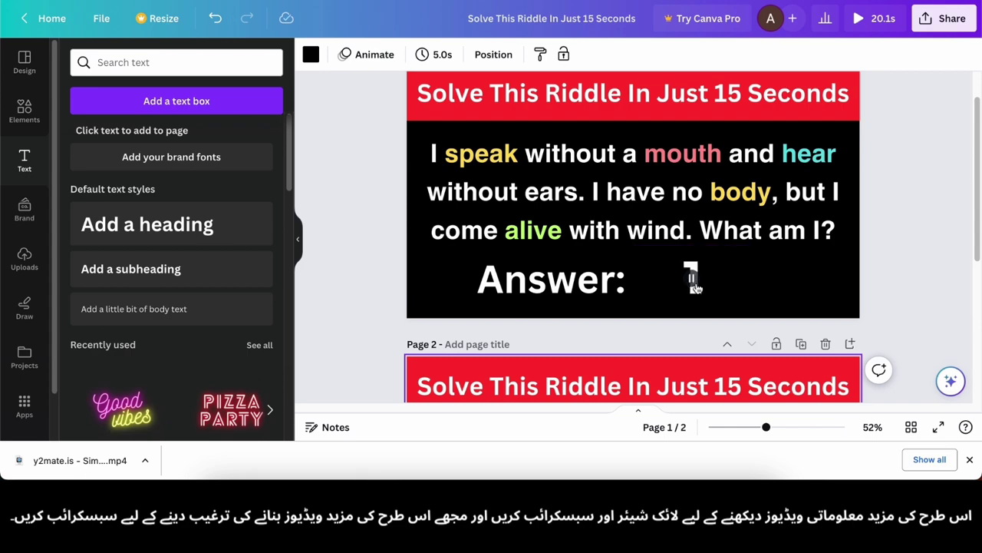
Duplicate both riddle pages and replace page 3's riddle with "I can be cracked, made, told, and played. What am I?".
{"action": "left_click", "coordinate": [825, 284]}
{"action": "scroll", "coordinate": [936, 279], "scroll_direction": "down", "scroll_amount": 4}
{"action": "scroll", "coordinate": [936, 279], "scroll_direction": "up", "scroll_amount": 4}
{"action": "scroll", "coordinate": [802, 154], "scroll_direction": "down", "scroll_amount": 2}
{"action": "left_click", "coordinate": [804, 241]}
{"action": "scroll", "coordinate": [805, 165], "scroll_direction": "up", "scroll_amount": 3}
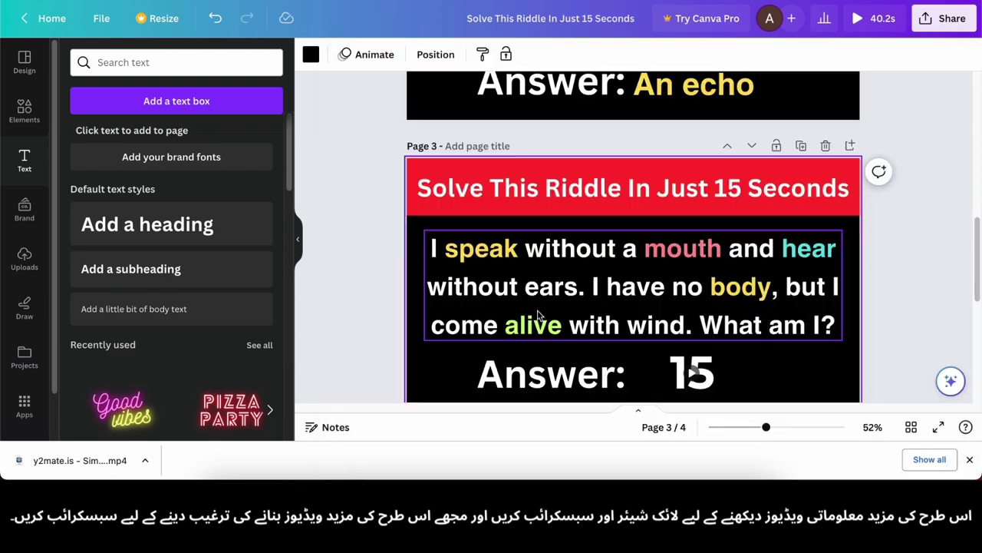
{"action": "type", "text": "I can be cracked, made, told, and played. What am I?"}
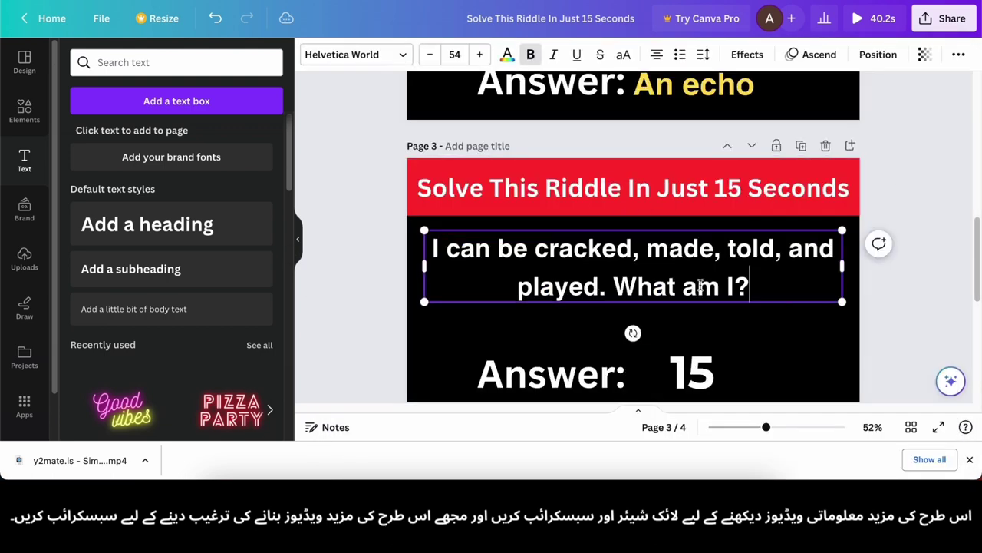
Enlarge page 3's riddle to size 62.8 and colour "cracked" yellow, "told" turquoise, "and" pink and "am" light green.
{"action": "left_click_drag", "start_coordinate": [784, 275], "coordinate": [784, 275]}
{"action": "left_click_drag", "start_coordinate": [778, 302], "coordinate": [832, 314]}
{"action": "left_click_drag", "start_coordinate": [730, 284], "coordinate": [734, 292]}
{"action": "left_click", "coordinate": [612, 384]}
{"action": "left_click", "coordinate": [576, 258]}
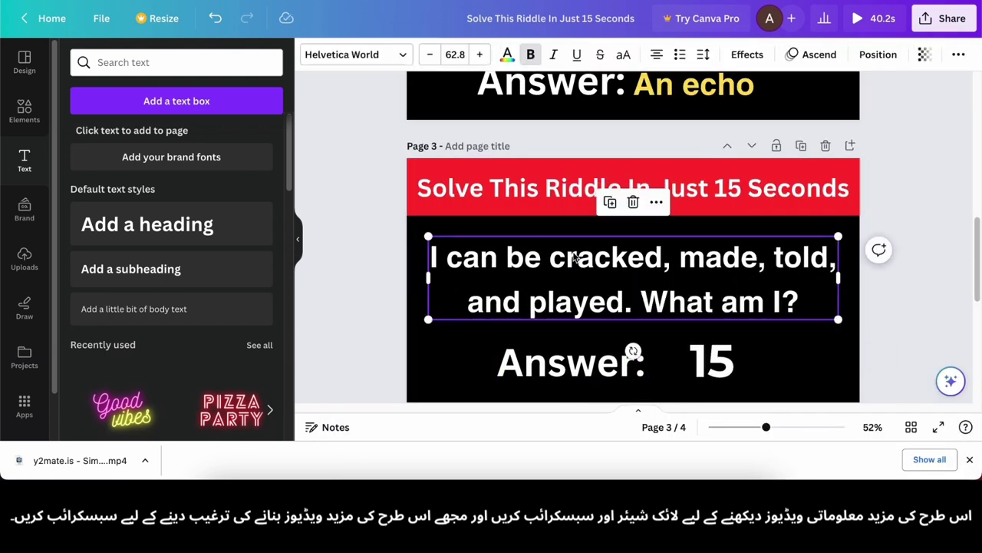
{"action": "left_click", "coordinate": [508, 55]}
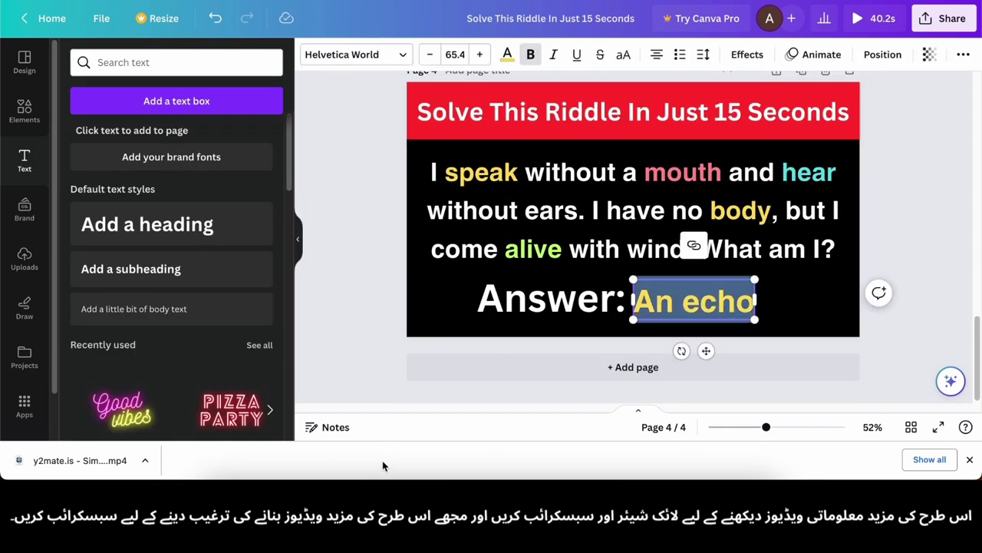
Copy the second riddle's answer from the notes and replace page 4's answer text with "A joke".
{"action": "key", "text": "super+Tab"}
{"action": "left_click_drag", "start_coordinate": [399, 166], "coordinate": [440, 169]}
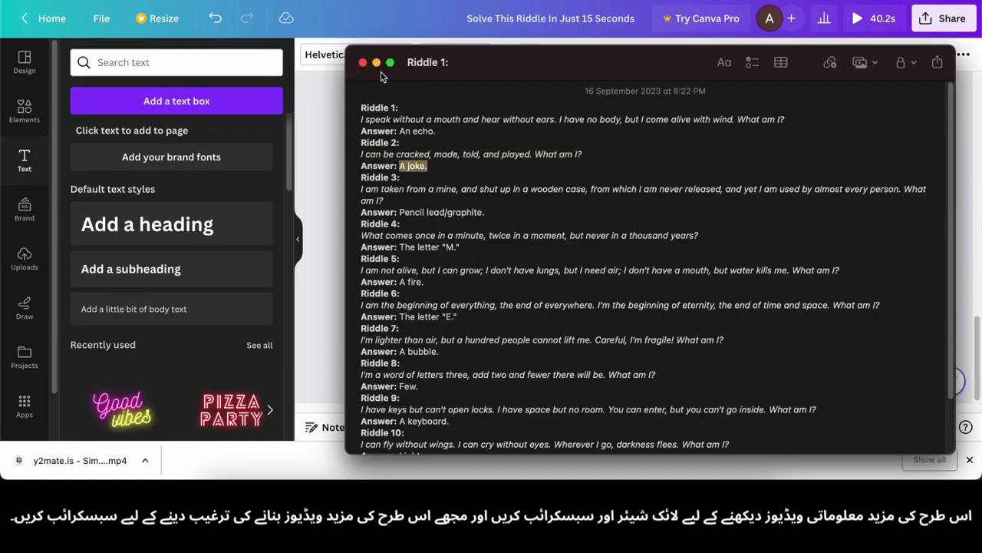
{"action": "key", "text": "super+Tab"}
{"action": "scroll", "coordinate": [830, 298], "scroll_direction": "up", "scroll_amount": 10}
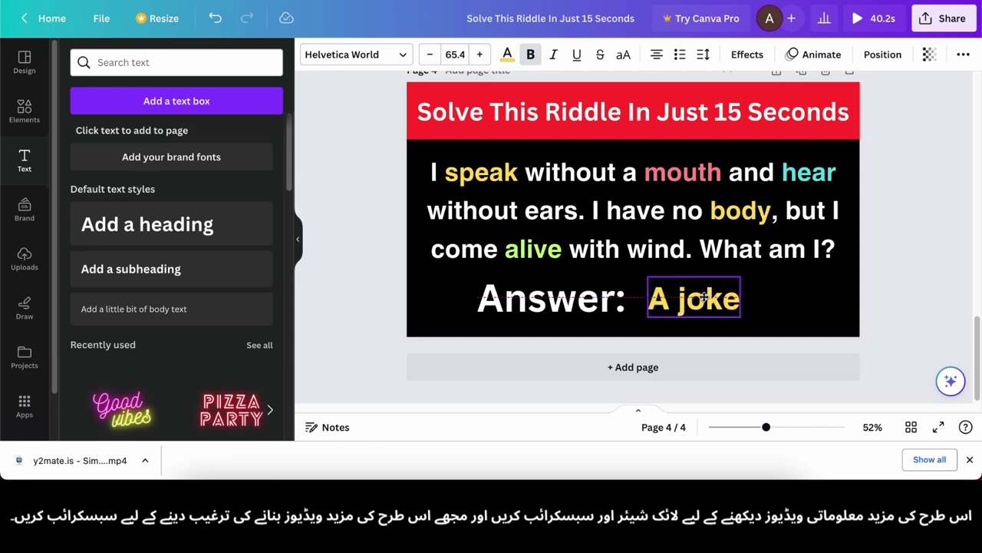
{"action": "left_click", "coordinate": [915, 333]}
{"action": "scroll", "coordinate": [915, 333], "scroll_direction": "up", "scroll_amount": 8}
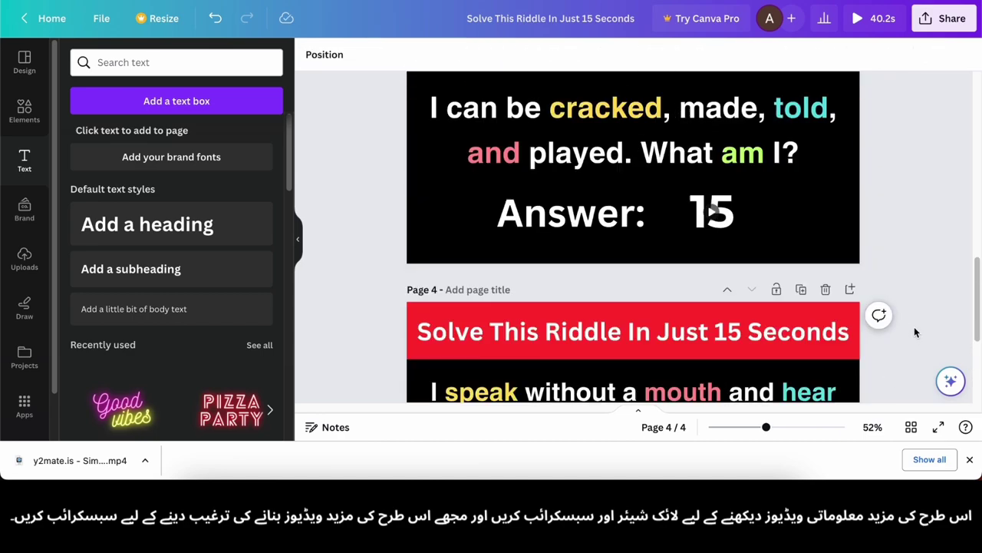
Move page 3's countdown clip slightly closer to the "Answer:" heading.
{"action": "scroll", "coordinate": [915, 332], "scroll_direction": "down", "scroll_amount": 8}
{"action": "scroll", "coordinate": [914, 332], "scroll_direction": "up", "scroll_amount": 3}
{"action": "left_click", "coordinate": [691, 257]}
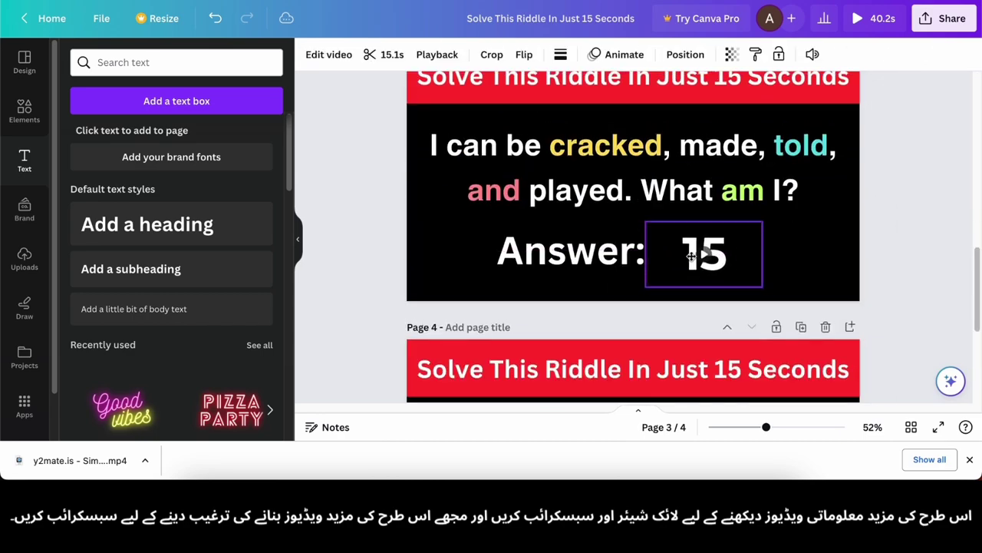
{"action": "left_click_drag", "start_coordinate": [692, 254], "coordinate": [694, 256]}
{"action": "scroll", "coordinate": [694, 259], "scroll_direction": "down", "scroll_amount": 1}
Download the four-page riddle design as an MP4 video.
{"action": "scroll", "coordinate": [932, 290], "scroll_direction": "up", "scroll_amount": 9}
{"action": "left_click", "coordinate": [947, 18]}
{"action": "left_click", "coordinate": [819, 114]}
{"action": "left_click", "coordinate": [816, 113]}
{"action": "scroll", "coordinate": [752, 285], "scroll_direction": "up", "scroll_amount": 3}
{"action": "left_click", "coordinate": [736, 212]}
{"action": "left_click", "coordinate": [876, 156]}
{"action": "left_click", "coordinate": [925, 335]}
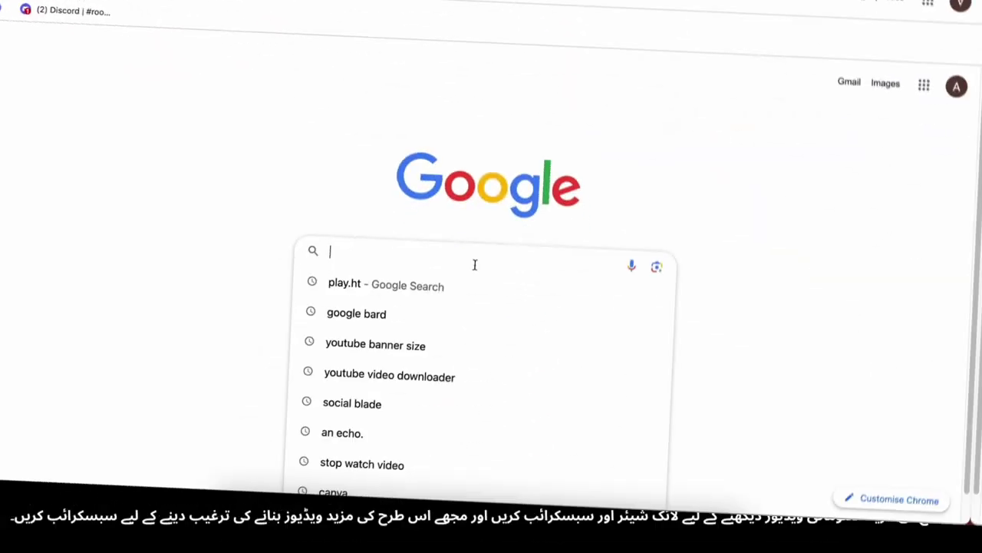
Search Google for "play.ht" and open the PlayHT website.
{"action": "type", "text": "play.ht"}
{"action": "key", "text": "Return"}
{"action": "scroll", "coordinate": [193, 267], "scroll_direction": "down", "scroll_amount": 5}
{"action": "scroll", "coordinate": [196, 269], "scroll_direction": "up", "scroll_amount": 5}
{"action": "scroll", "coordinate": [194, 267], "scroll_direction": "down", "scroll_amount": 5}
{"action": "scroll", "coordinate": [185, 260], "scroll_direction": "up", "scroll_amount": 3}
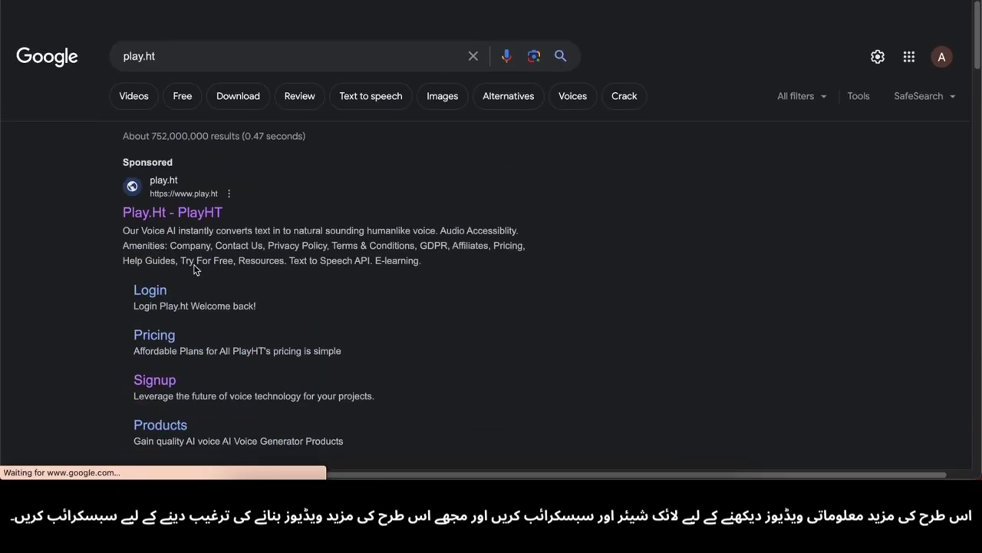
{"action": "left_click", "coordinate": [96, 166]}
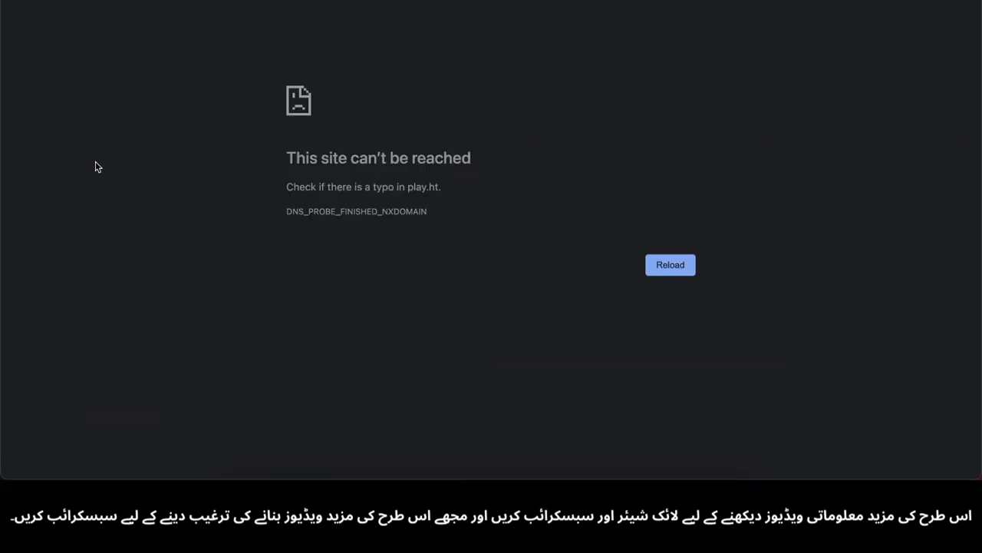
Reload the PlayHT site, choose free AI voice generation and sign up with the Google account.
{"action": "left_click", "coordinate": [669, 266]}
{"action": "scroll", "coordinate": [478, 330], "scroll_direction": "down", "scroll_amount": 5}
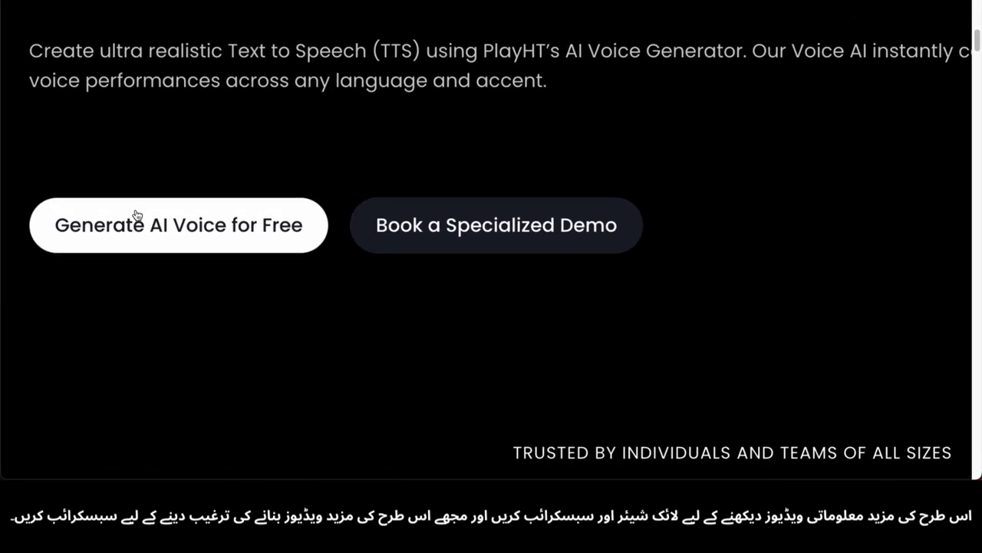
{"action": "left_click", "coordinate": [136, 215]}
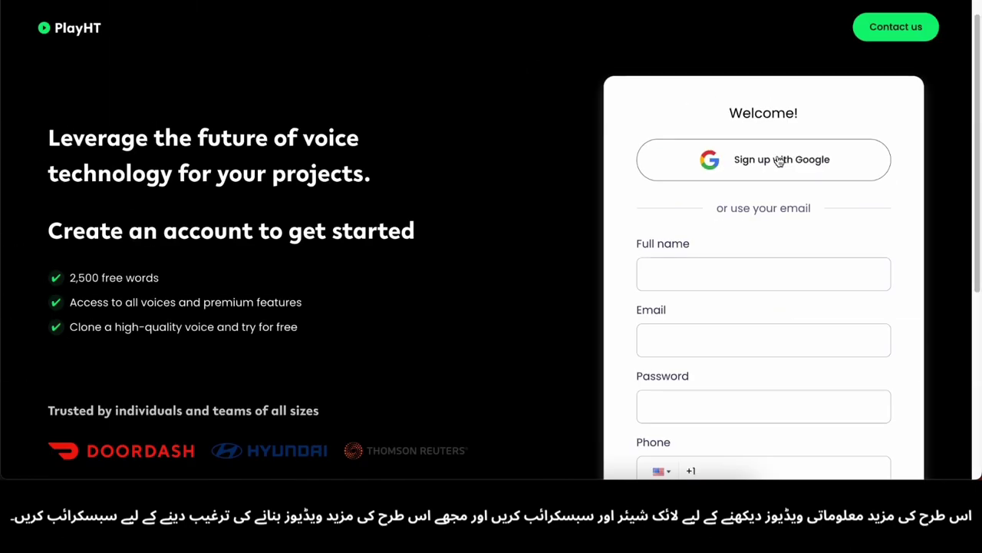
{"action": "left_click", "coordinate": [683, 175]}
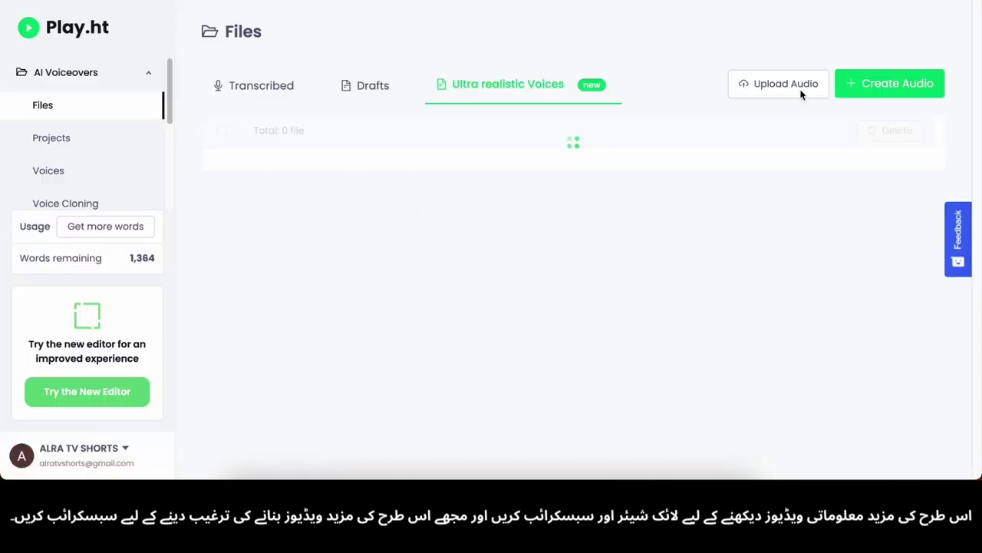
Create a new audio with Ultra Realistic Voices and generate the first riddle's voiceover in the Larry (Narrative) voice.
{"action": "left_click", "coordinate": [905, 83]}
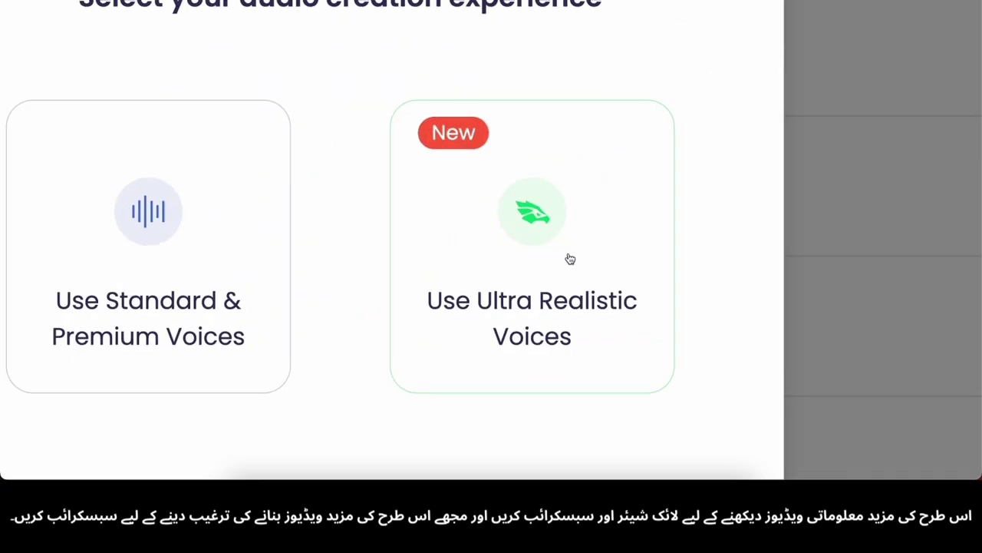
{"action": "left_click", "coordinate": [580, 264]}
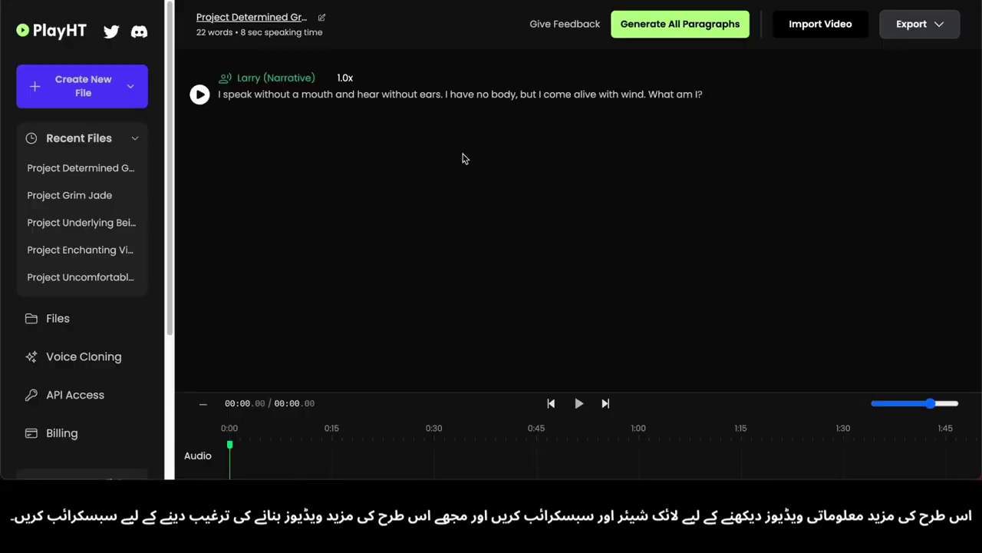
{"action": "left_click", "coordinate": [199, 93]}
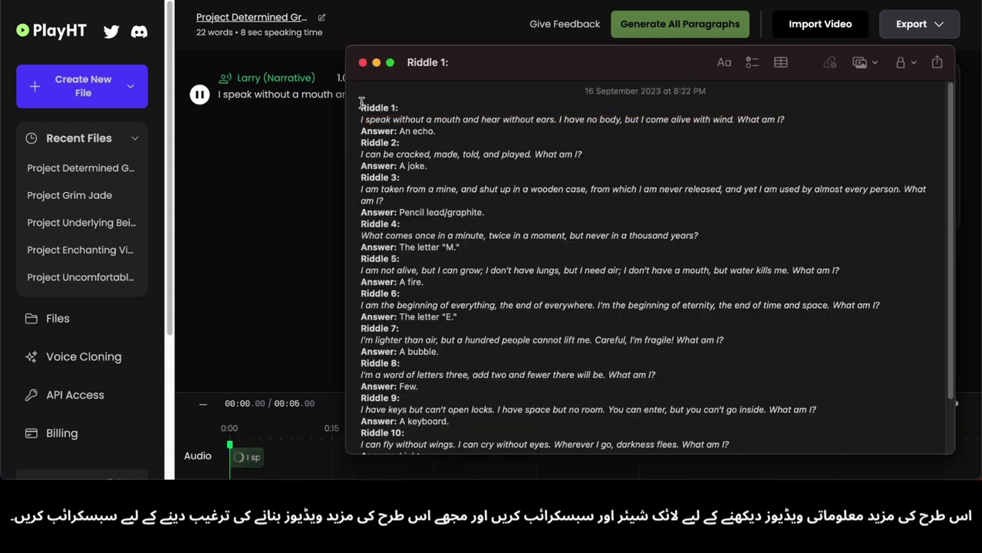
Review the full list of riddles and answers in the notes.
{"action": "left_click_drag", "start_coordinate": [361, 103], "coordinate": [691, 413]}
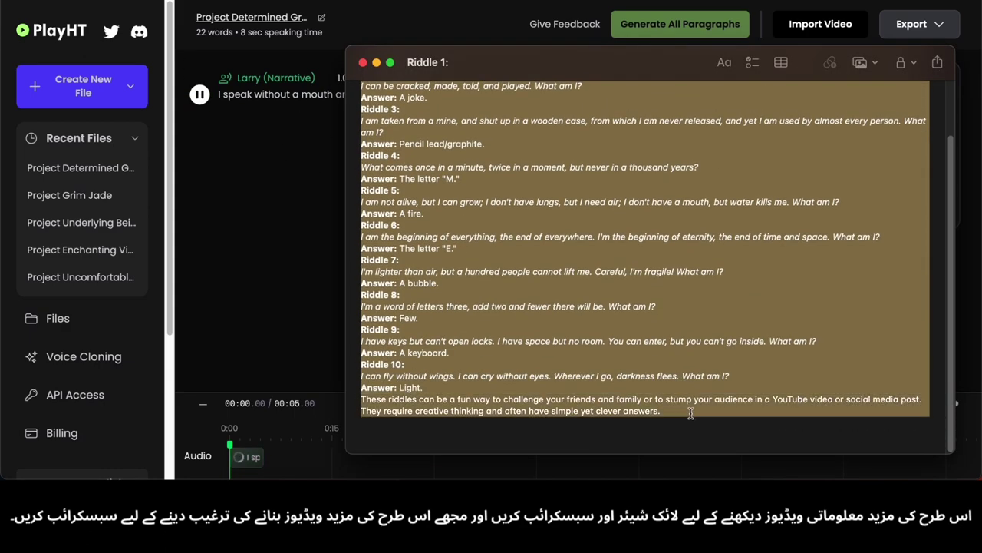
{"action": "scroll", "coordinate": [498, 219], "scroll_direction": "up", "scroll_amount": 3}
{"action": "left_click", "coordinate": [384, 109]}
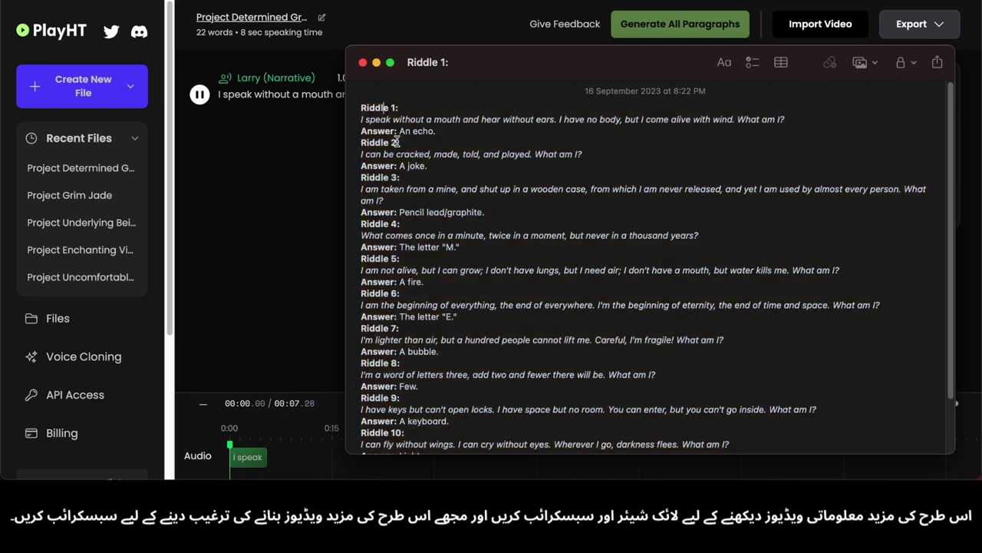
Return to the PlayHT editor and export the riddle voiceover as a single audio file.
{"action": "left_click", "coordinate": [222, 143]}
{"action": "scroll", "coordinate": [261, 127], "scroll_direction": "up", "scroll_amount": 3}
{"action": "scroll", "coordinate": [531, 74], "scroll_direction": "up", "scroll_amount": 3}
{"action": "scroll", "coordinate": [358, 122], "scroll_direction": "down", "scroll_amount": 6}
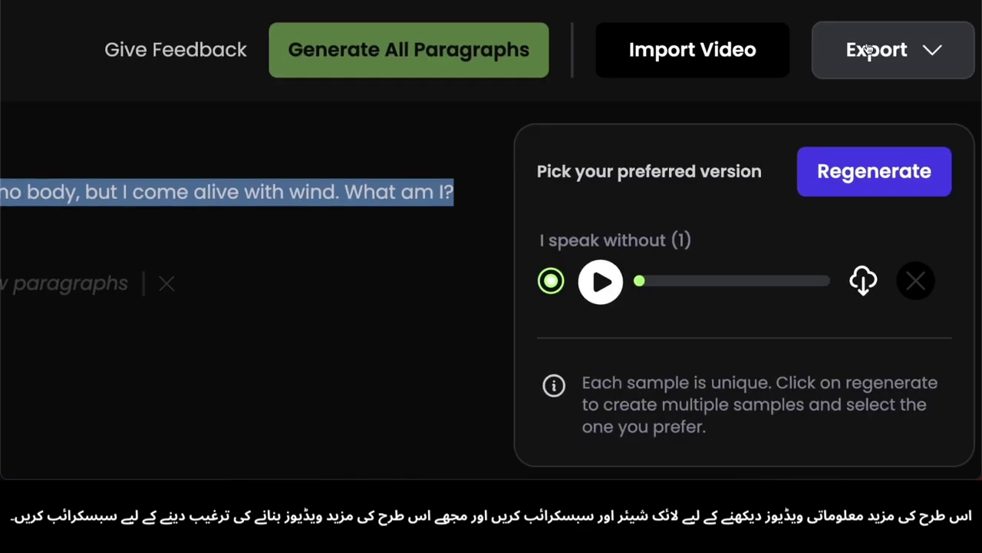
{"action": "left_click", "coordinate": [947, 30]}
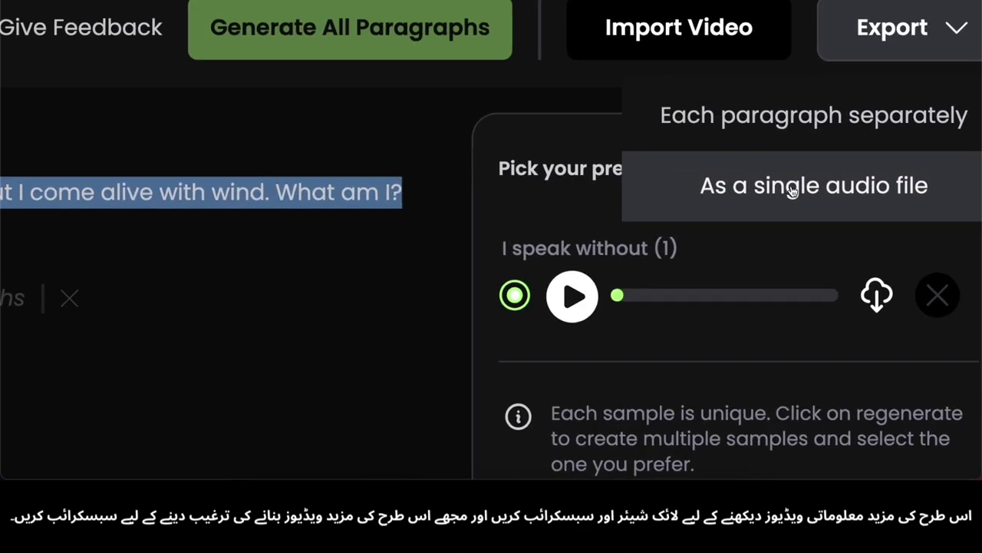
{"action": "left_click", "coordinate": [866, 92]}
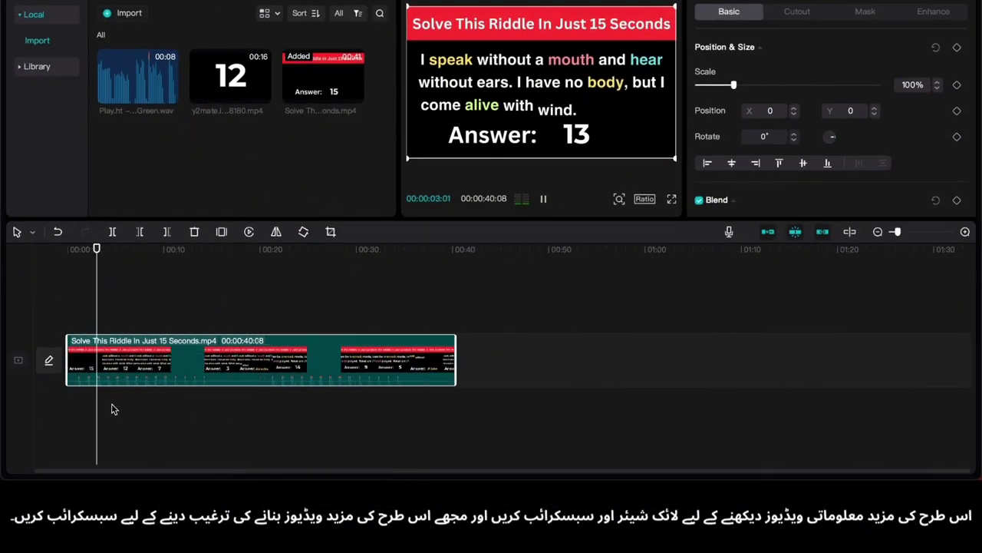
In CapCut, layer a second copy of the riddle video above the first from the timeline's start and mute it.
{"action": "left_click", "coordinate": [72, 416]}
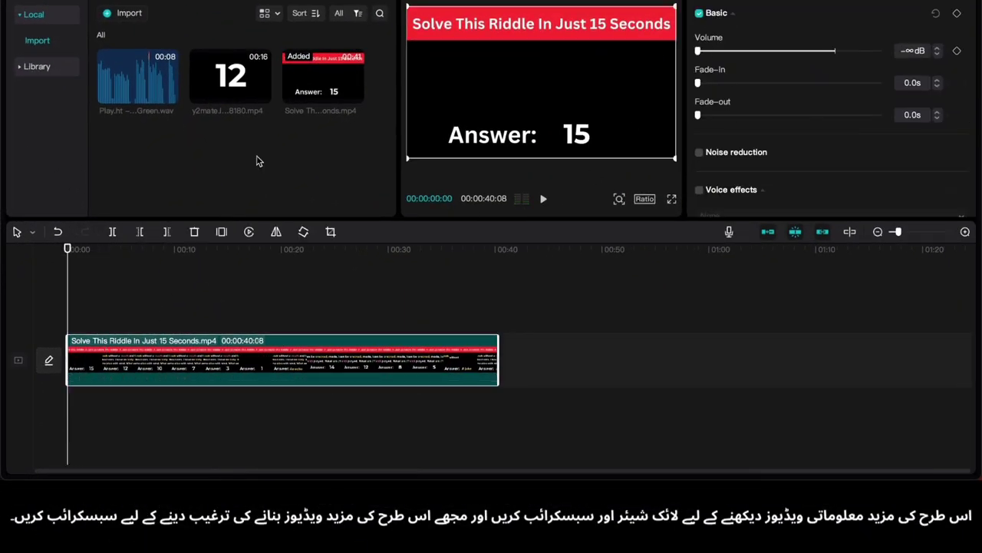
{"action": "left_click_drag", "start_coordinate": [323, 77], "coordinate": [85, 307]}
{"action": "left_click", "coordinate": [750, 0]}
{"action": "left_click_drag", "start_coordinate": [835, 51], "coordinate": [697, 51]}
Crop the upper video copy to a small black area and place it over the countdown number.
{"action": "left_click", "coordinate": [331, 232]}
{"action": "left_click_drag", "start_coordinate": [213, 203], "coordinate": [624, 208]}
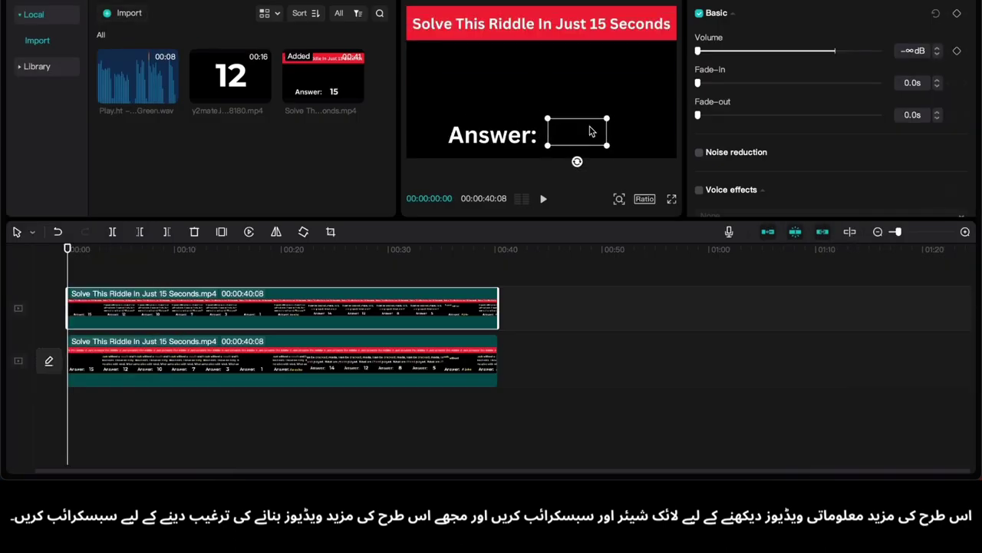
Add the 15-second countdown clip on a track above at 00:00:04:05 and fit it beside "Answer:".
{"action": "left_click_drag", "start_coordinate": [67, 248], "coordinate": [178, 283]}
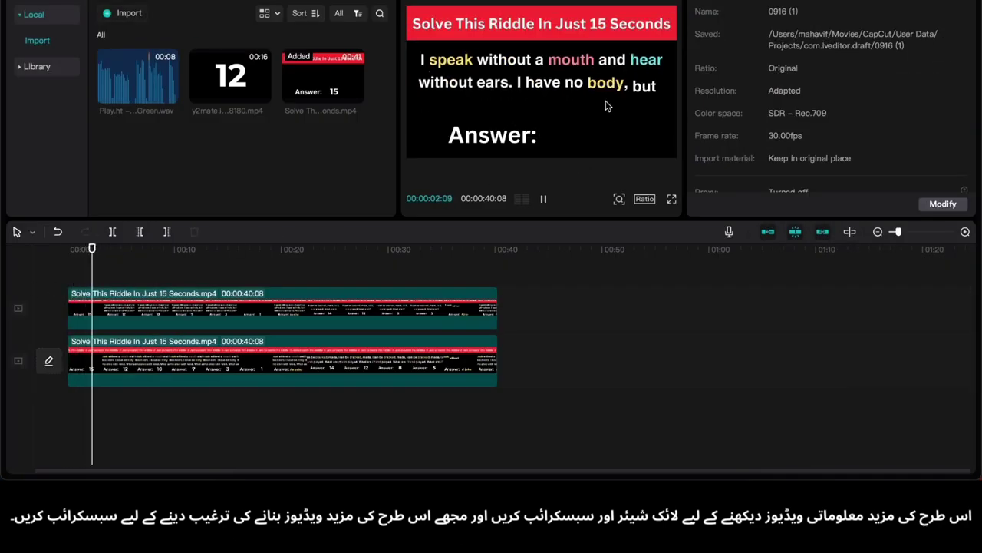
{"action": "left_click", "coordinate": [151, 307]}
{"action": "left_click_drag", "start_coordinate": [230, 77], "coordinate": [122, 278]}
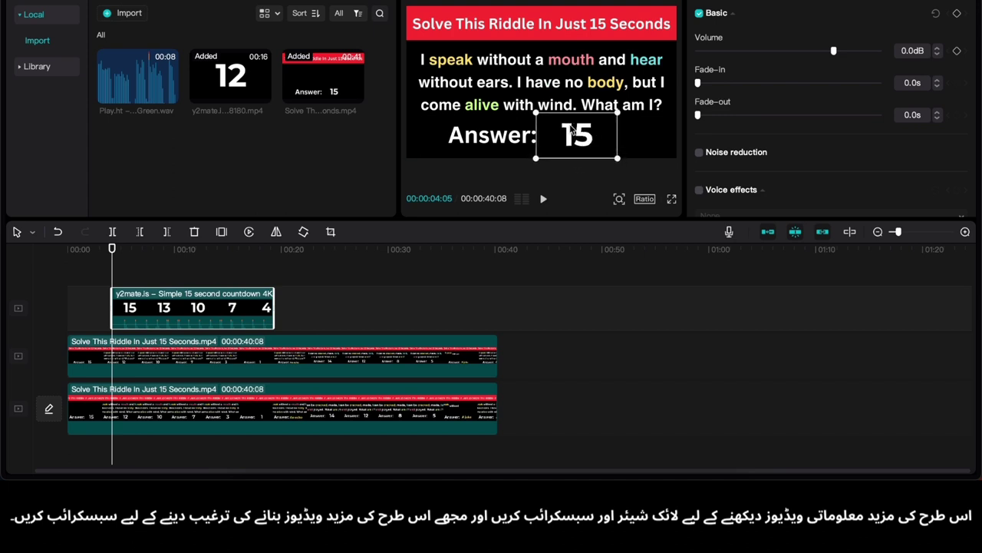
Split the black cover clip at 00:00:13:27, where the countdown ends, and shift its remainder to start near 00:00:20:00.
{"action": "left_click", "coordinate": [598, 142]}
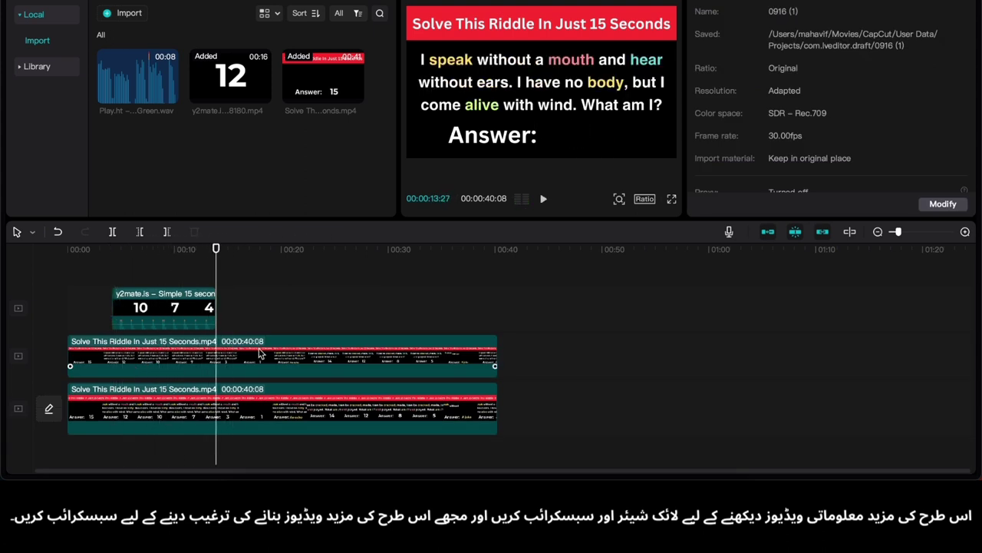
{"action": "left_click", "coordinate": [257, 353]}
{"action": "key", "text": "super+b"}
{"action": "left_click_drag", "start_coordinate": [248, 359], "coordinate": [314, 359]}
{"action": "left_click", "coordinate": [191, 355]}
Cut the black cover at 00:00:03:20, add an extra cover piece on its track and start the countdown clip at that time.
{"action": "left_click_drag", "start_coordinate": [216, 272], "coordinate": [107, 268]}
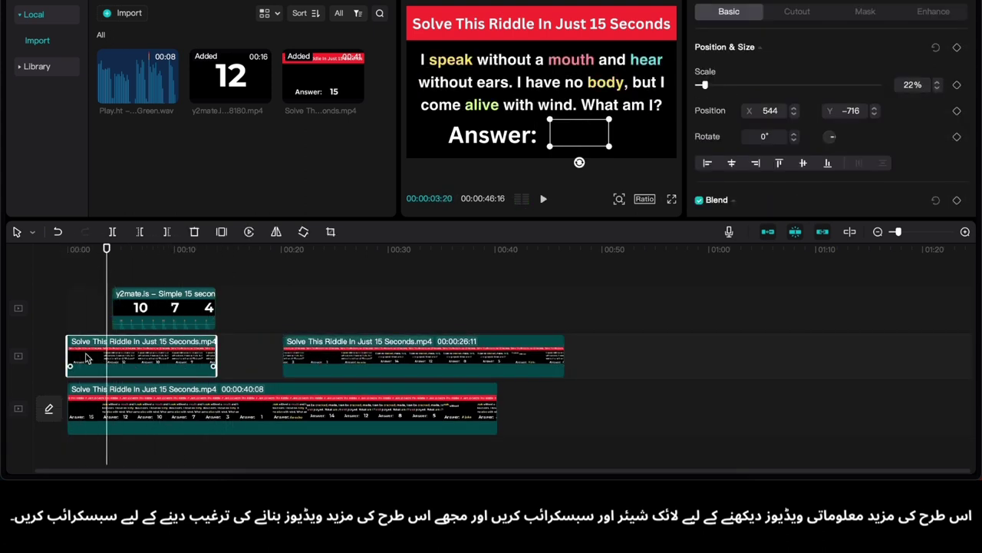
{"action": "left_click", "coordinate": [181, 354]}
{"action": "key", "text": "super+b"}
{"action": "left_click_drag", "start_coordinate": [116, 357], "coordinate": [226, 364]}
{"action": "key", "text": "super+v"}
{"action": "left_click_drag", "start_coordinate": [125, 310], "coordinate": [117, 357]}
{"action": "left_click", "coordinate": [107, 310]}
{"action": "left_click_drag", "start_coordinate": [194, 321], "coordinate": [163, 328]}
{"action": "key", "text": "space"}
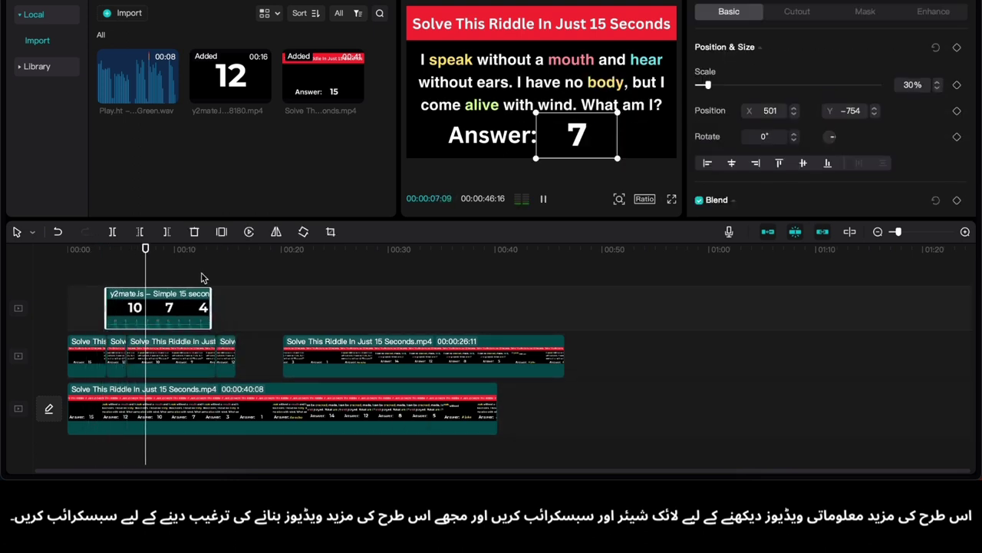
Split the main video where the "An echo" answer appears and place a copy of the answer segment directly after the countdown.
{"action": "left_click", "coordinate": [251, 314]}
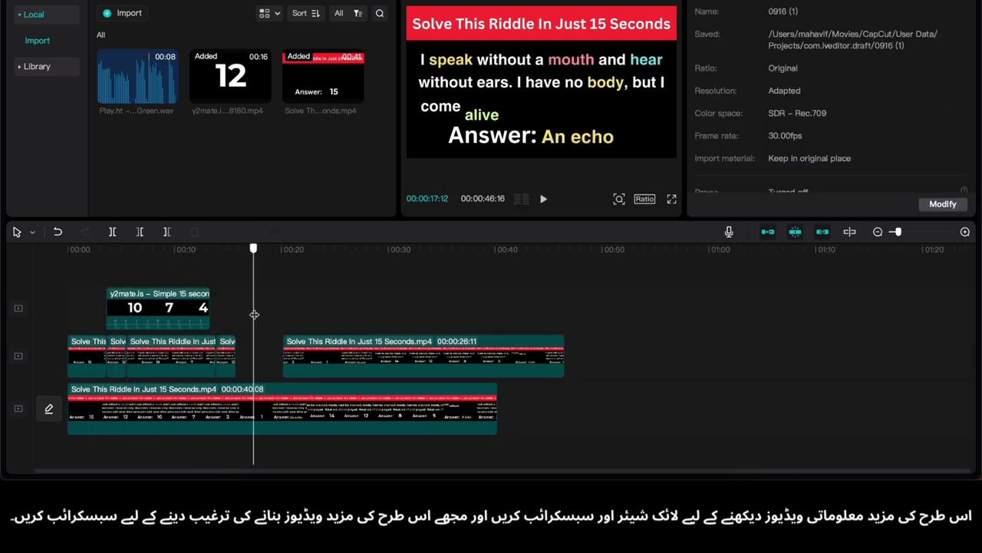
{"action": "left_click", "coordinate": [228, 340]}
{"action": "key", "text": "super+b"}
{"action": "left_click_drag", "start_coordinate": [257, 418], "coordinate": [222, 311]}
{"action": "left_click", "coordinate": [210, 277]}
Crop the answer copy to the "Answer: An echo" strip and place it over the frame's lower edge.
{"action": "left_click", "coordinate": [219, 310]}
{"action": "left_click", "coordinate": [331, 232]}
{"action": "left_click_drag", "start_coordinate": [492, 46], "coordinate": [512, 289]}
{"action": "left_click", "coordinate": [785, 416]}
{"action": "left_click_drag", "start_coordinate": [515, 86], "coordinate": [515, 148]}
{"action": "left_click", "coordinate": [173, 279]}
{"action": "key", "text": "space"}
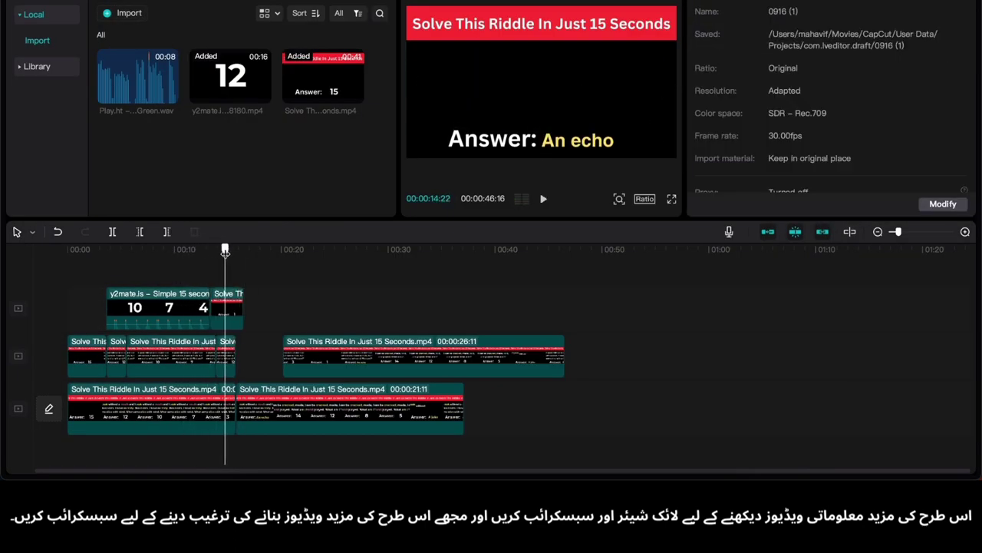
Try to delete the cover piece that starts at 00:00:13:27.
{"action": "left_click_drag", "start_coordinate": [223, 252], "coordinate": [216, 252]}
{"action": "left_click", "coordinate": [227, 353]}
{"action": "key", "text": "Delete"}
{"action": "scroll", "coordinate": [228, 271], "scroll_direction": "up", "scroll_amount": 3}
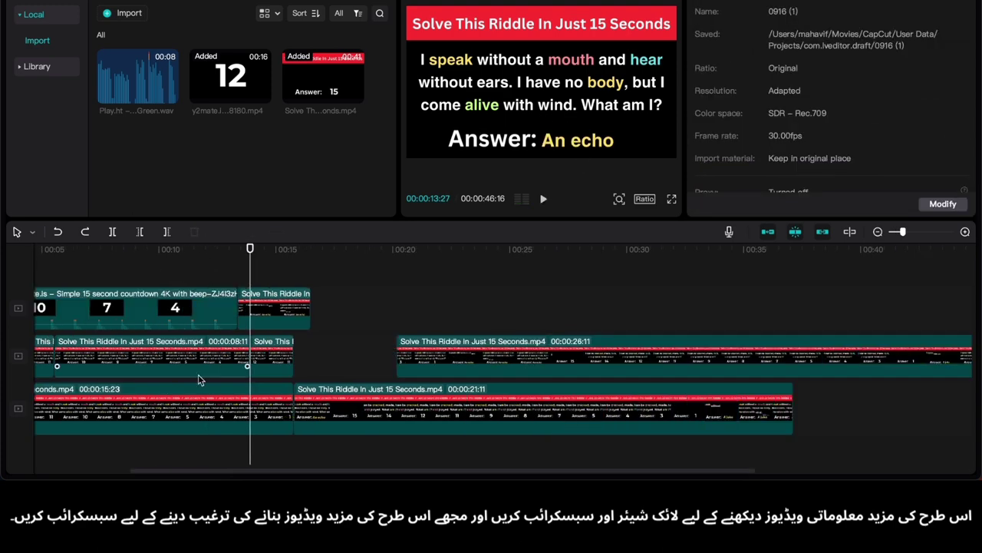
Split the black cover at 00:00:13:11, where the shortened countdown clip ends.
{"action": "left_click", "coordinate": [417, 354]}
{"action": "left_click_drag", "start_coordinate": [390, 268], "coordinate": [381, 273]}
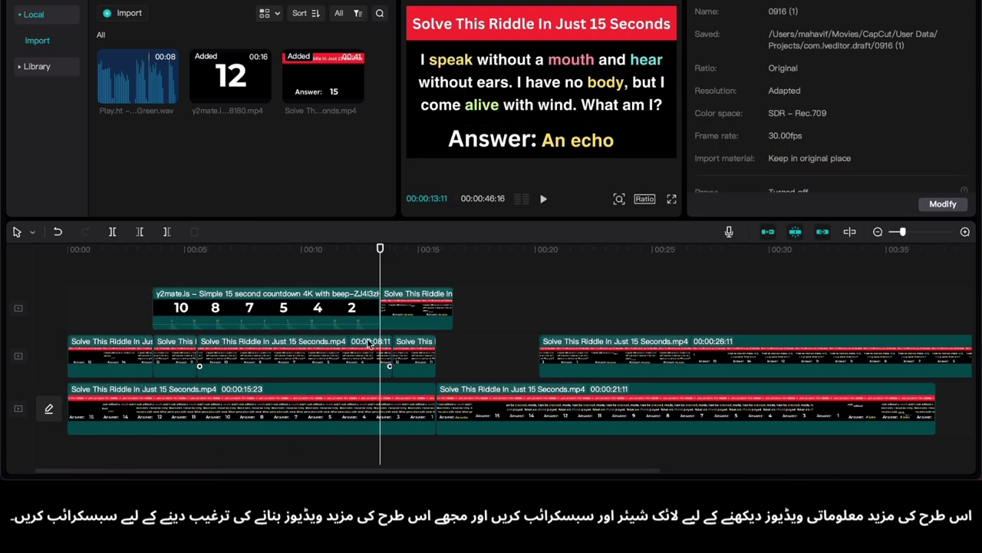
{"action": "left_click_drag", "start_coordinate": [396, 357], "coordinate": [377, 356]}
{"action": "key", "text": "super+z"}
{"action": "left_click", "coordinate": [378, 373]}
{"action": "key", "text": "super+b"}
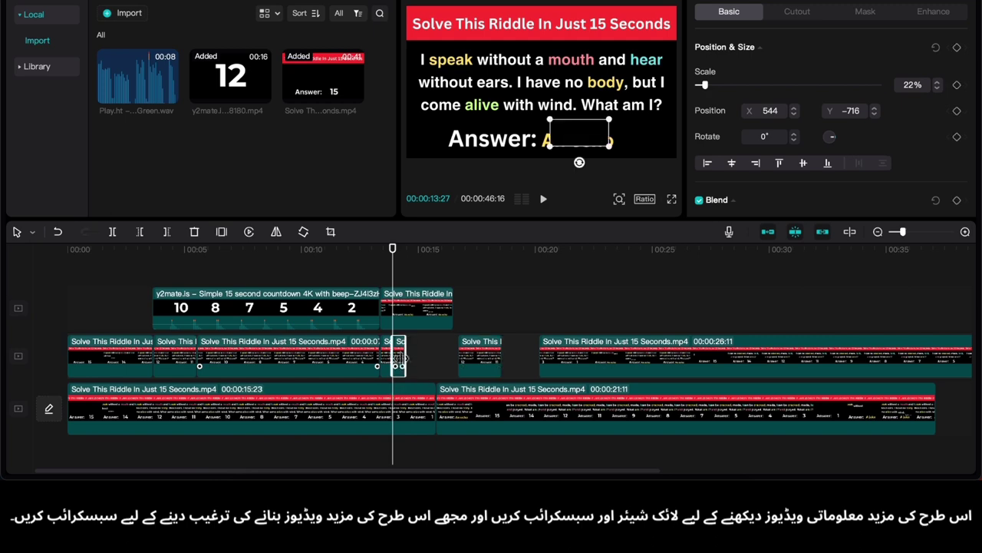
Split the main video at 00:00:13:11, remove the stray cover piece and break the answer strip into short repeated pieces.
{"action": "left_click", "coordinate": [392, 272]}
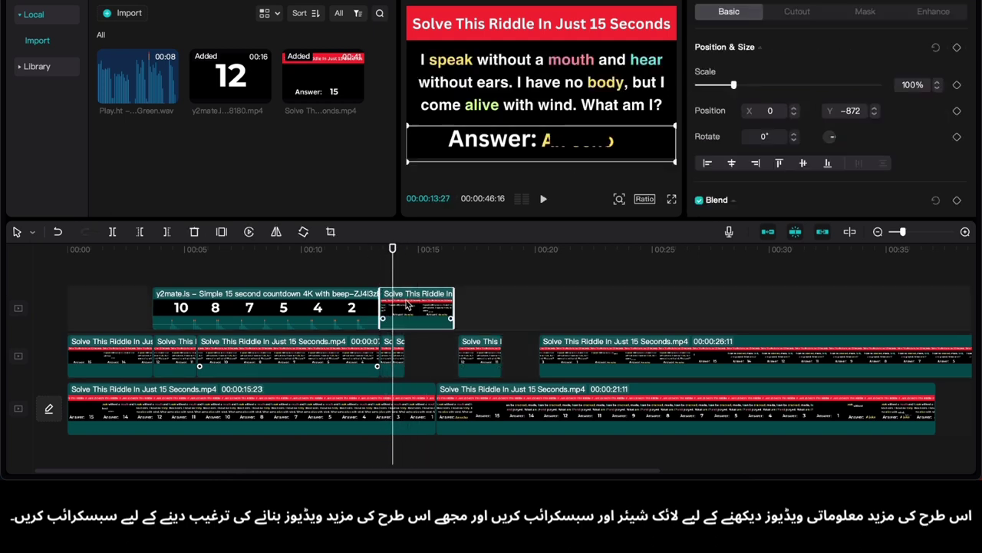
{"action": "left_click", "coordinate": [386, 361]}
{"action": "key", "text": "super+b"}
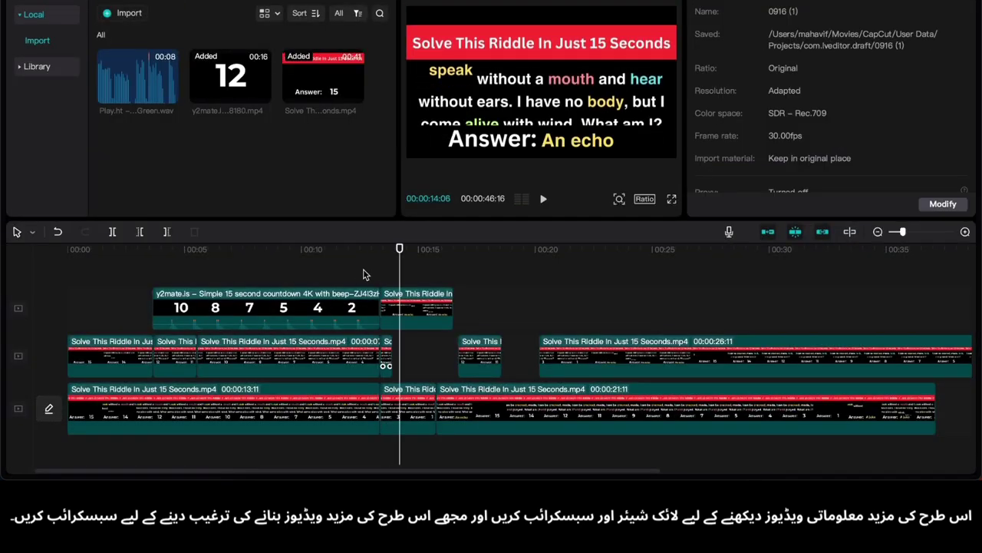
{"action": "key", "text": "super+z"}
{"action": "left_click_drag", "start_coordinate": [452, 307], "coordinate": [409, 383]}
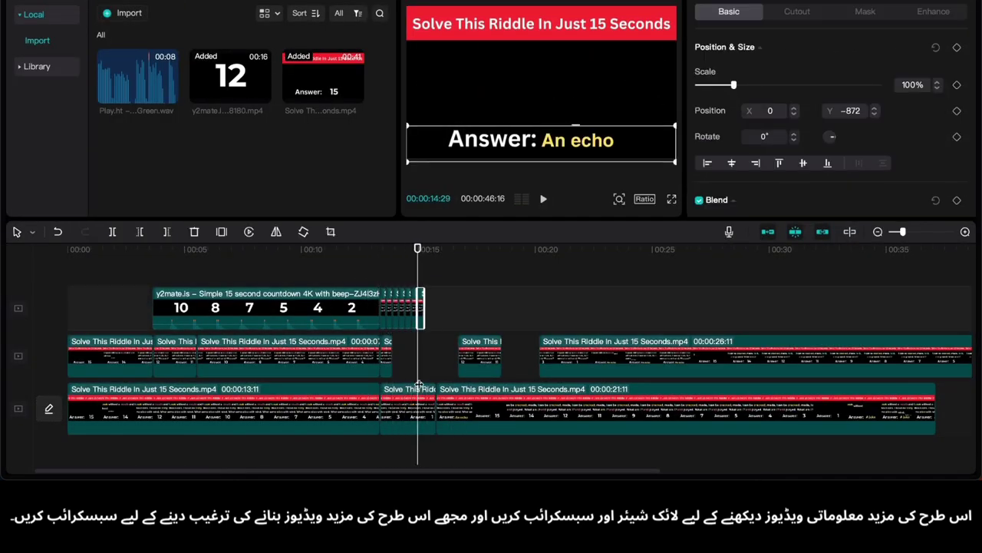
Split off and delete the surplus of the main video's middle piece, and play back the answer transition.
{"action": "key", "text": "super+equal"}
{"action": "key", "text": "super+equal"}
{"action": "key", "text": "super+b"}
{"action": "left_click", "coordinate": [423, 408]}
{"action": "key", "text": "Delete"}
{"action": "key", "text": "space"}
{"action": "key", "text": "space"}
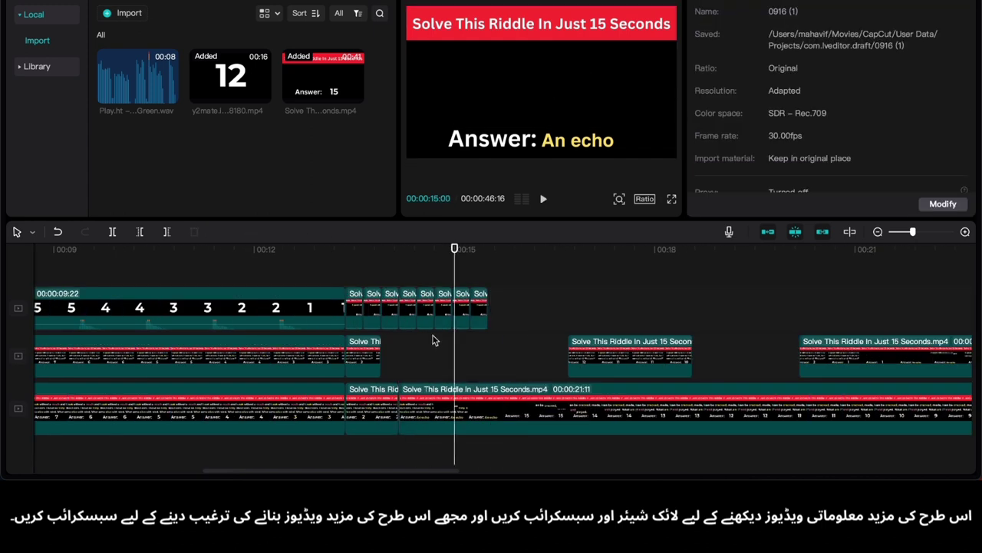
Delete the answer strip pieces after 00:00:14:13 and extend the cover piece below to the same time.
{"action": "left_click_drag", "start_coordinate": [432, 345], "coordinate": [416, 345]}
{"action": "left_click_drag", "start_coordinate": [478, 343], "coordinate": [427, 310]}
{"action": "key", "text": "Delete"}
{"action": "mouse_move", "coordinate": [417, 361]}
{"action": "left_mouse_down"}
{"action": "mouse_move", "coordinate": [342, 365]}
{"action": "mouse_move", "coordinate": [417, 361]}
{"action": "left_mouse_up"}
{"action": "left_click", "coordinate": [342, 367]}
{"action": "left_click", "coordinate": [417, 367]}
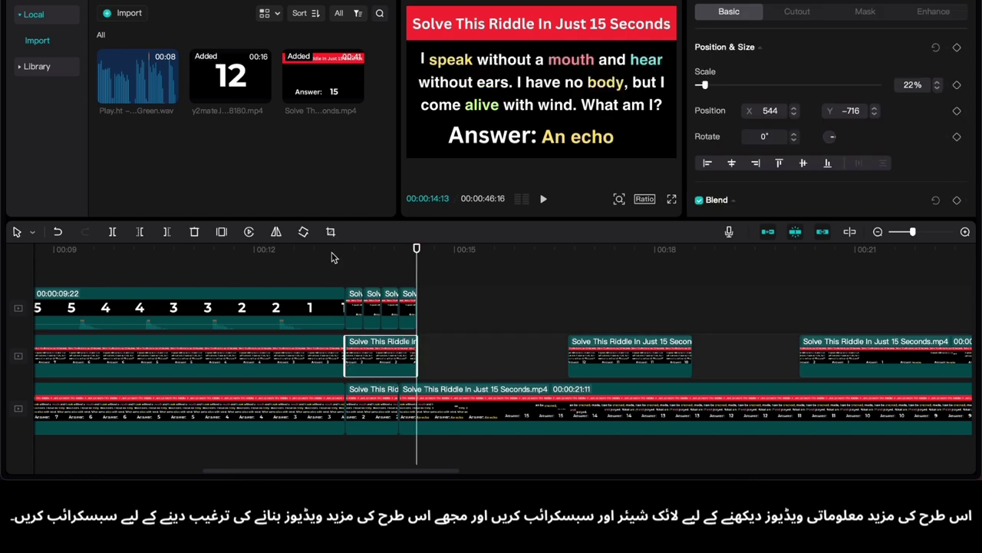
Align the main video's cut before the second riddle with the end of the answer strips at 00:00:14:13 and preview the transition.
{"action": "left_click", "coordinate": [345, 263]}
{"action": "key", "text": "space"}
{"action": "key", "text": "space"}
{"action": "left_click", "coordinate": [477, 407]}
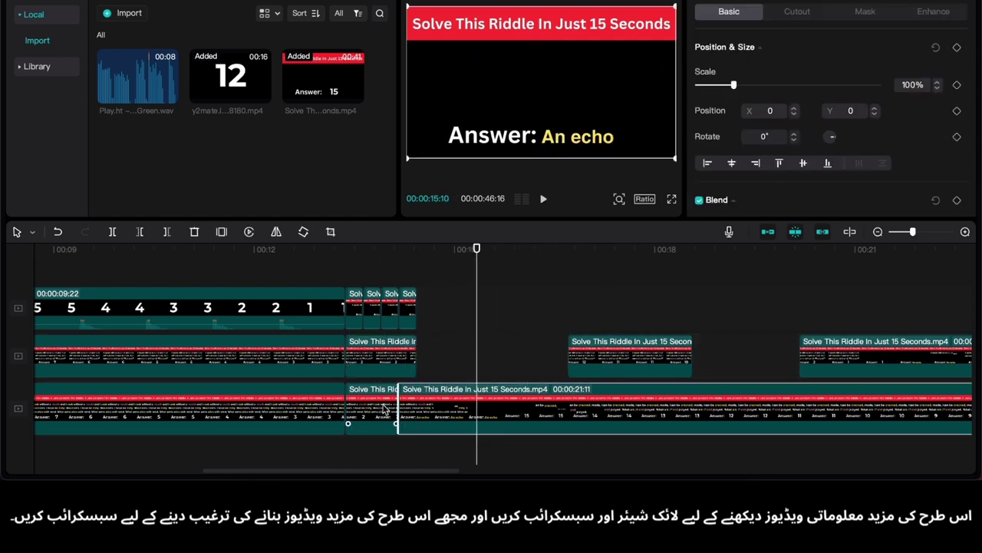
{"action": "left_click_drag", "start_coordinate": [438, 400], "coordinate": [476, 399]}
{"action": "left_click", "coordinate": [362, 281]}
{"action": "key", "text": "space"}
{"action": "key", "text": "space"}
{"action": "left_click", "coordinate": [421, 358]}
{"action": "left_click_drag", "start_coordinate": [399, 403], "coordinate": [416, 403]}
{"action": "left_click", "coordinate": [375, 274]}
{"action": "key", "text": "space"}
{"action": "key", "text": "space"}
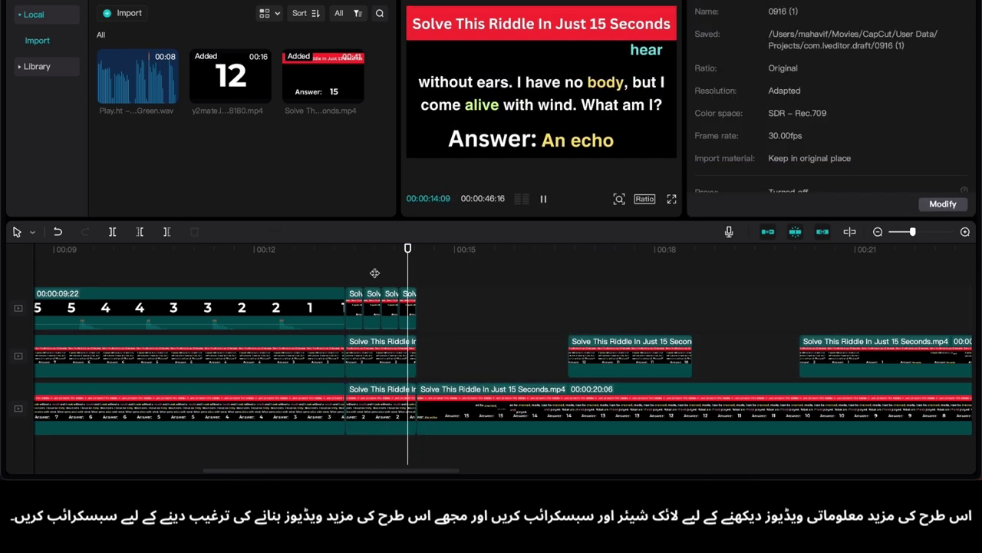
Copy the first black cover clip and place it directly after the answer strips, at 30% scale, over the second riddle's countdown number.
{"action": "scroll", "coordinate": [170, 374], "scroll_direction": "left", "scroll_amount": 8}
{"action": "left_click", "coordinate": [170, 374]}
{"action": "key", "text": "super+c"}
{"action": "scroll", "coordinate": [169, 374], "scroll_direction": "right", "scroll_amount": 8}
{"action": "key", "text": "super+v"}
{"action": "key", "text": "space"}
{"action": "left_click", "coordinate": [255, 345]}
{"action": "left_click", "coordinate": [274, 327]}
{"action": "key", "text": "space"}
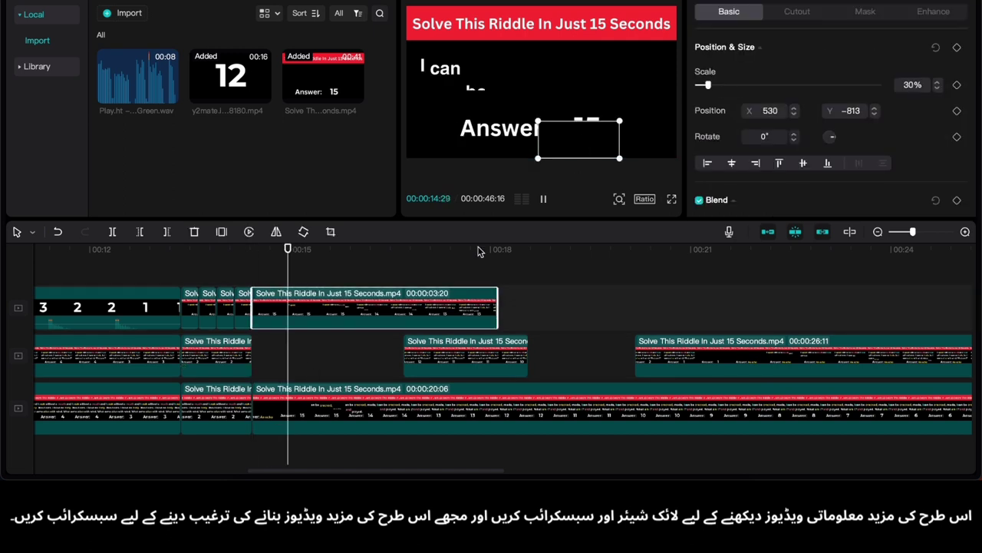
Delete the leftover middle-track cover piece, nudge the new cover over the number and extend it to the next cover clip.
{"action": "left_click", "coordinate": [418, 347]}
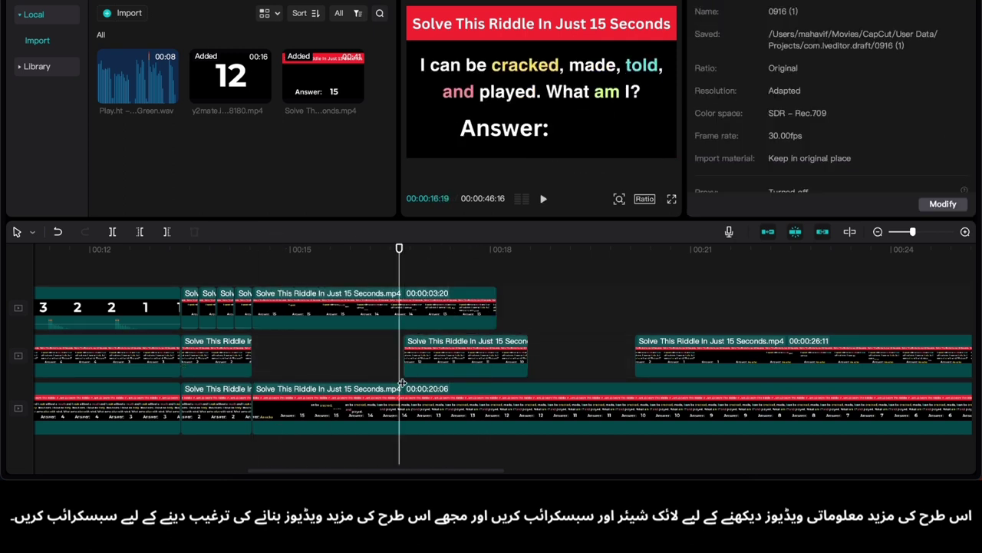
{"action": "key", "text": "Delete"}
{"action": "left_click", "coordinate": [493, 306]}
{"action": "left_click_drag", "start_coordinate": [649, 149], "coordinate": [656, 153]}
{"action": "left_click", "coordinate": [256, 366]}
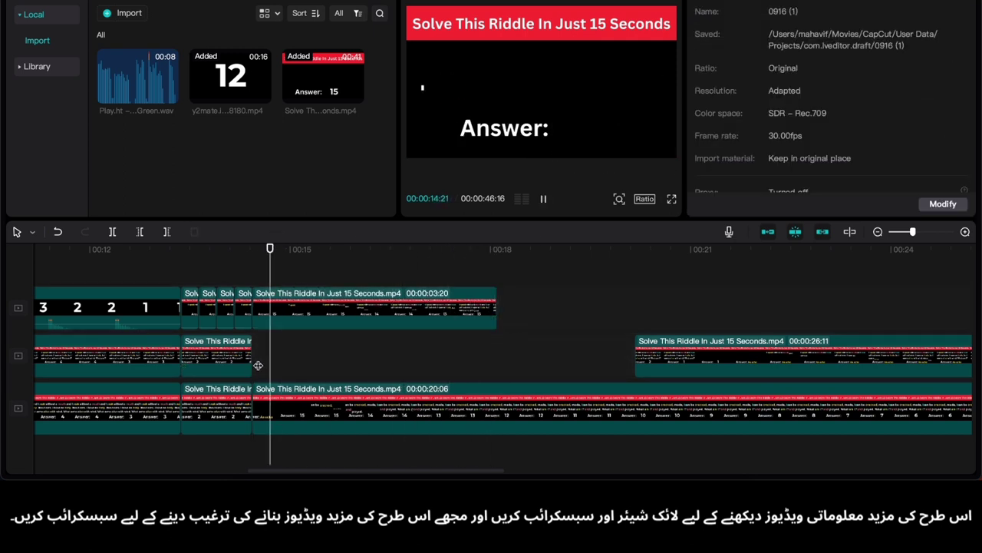
{"action": "left_click_drag", "start_coordinate": [476, 373], "coordinate": [497, 373]}
{"action": "left_click", "coordinate": [430, 309]}
{"action": "left_click_drag", "start_coordinate": [497, 310], "coordinate": [636, 315]}
{"action": "left_click", "coordinate": [706, 316]}
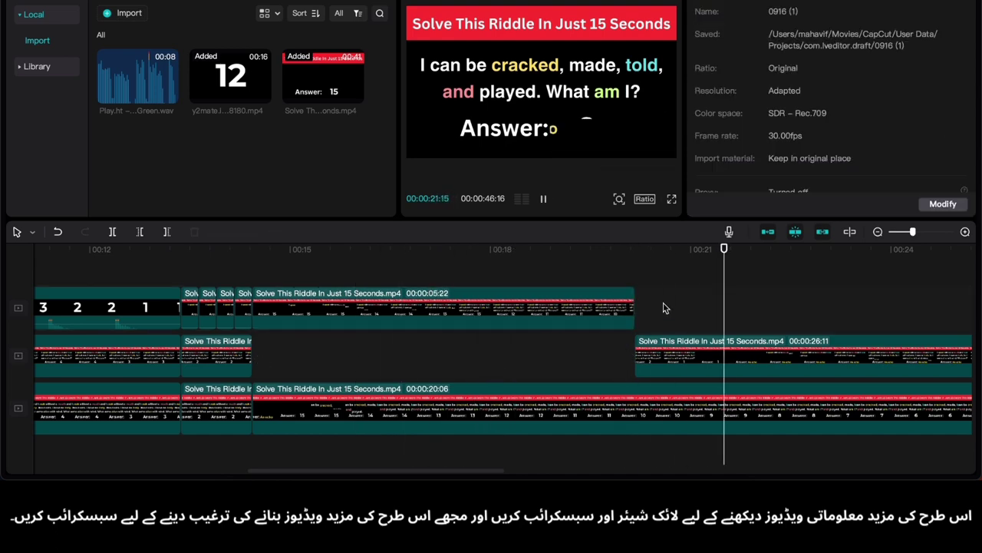
Add the countdown clip on a new top track and trim it to begin at 10, starting at 00:00:16:20.
{"action": "scroll", "coordinate": [652, 320], "scroll_direction": "right", "scroll_amount": 7}
{"action": "scroll", "coordinate": [716, 300], "scroll_direction": "left", "scroll_amount": 13}
{"action": "scroll", "coordinate": [716, 297], "scroll_direction": "right", "scroll_amount": 5}
{"action": "left_click", "coordinate": [532, 269]}
{"action": "left_click_drag", "start_coordinate": [231, 76], "coordinate": [537, 274]}
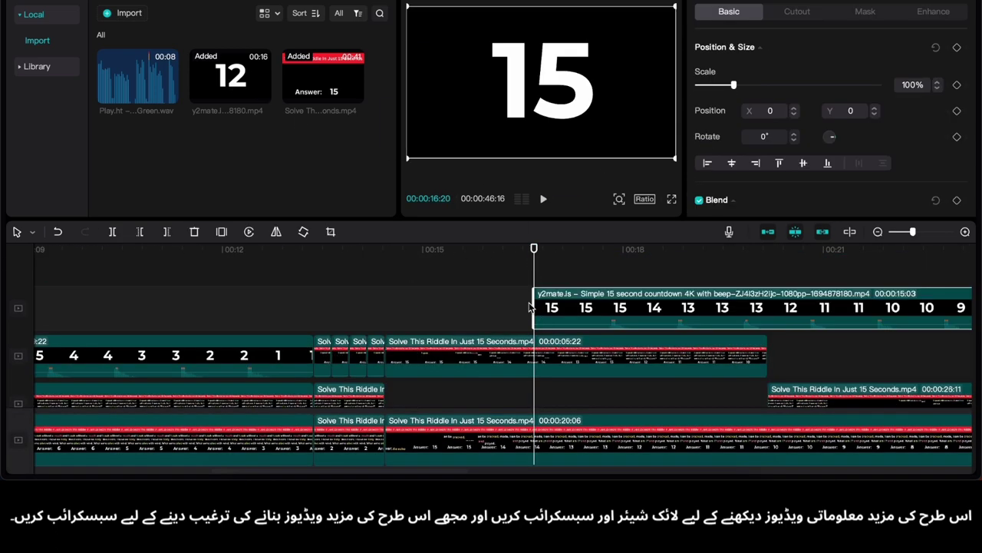
{"action": "left_click_drag", "start_coordinate": [533, 309], "coordinate": [877, 308]}
{"action": "scroll", "coordinate": [775, 309], "scroll_direction": "right", "scroll_amount": 2}
{"action": "left_click_drag", "start_coordinate": [814, 306], "coordinate": [470, 307]}
{"action": "scroll", "coordinate": [325, 359], "scroll_direction": "right", "scroll_amount": 3}
{"action": "key", "text": "space"}
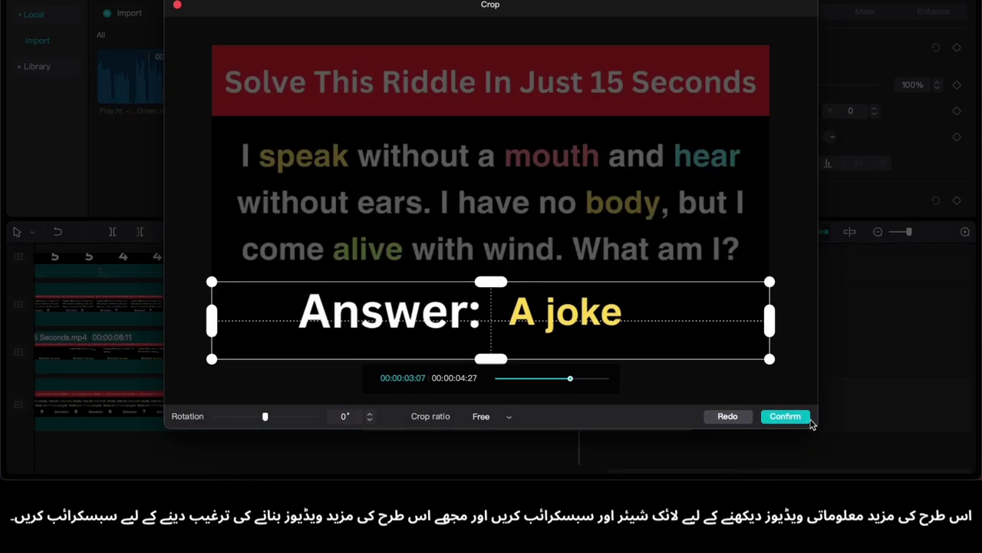
Cut the second riddle's main video where its countdown ends and crop an answer segment to the "Answer: A joke" strip.
{"action": "left_click", "coordinate": [785, 416]}
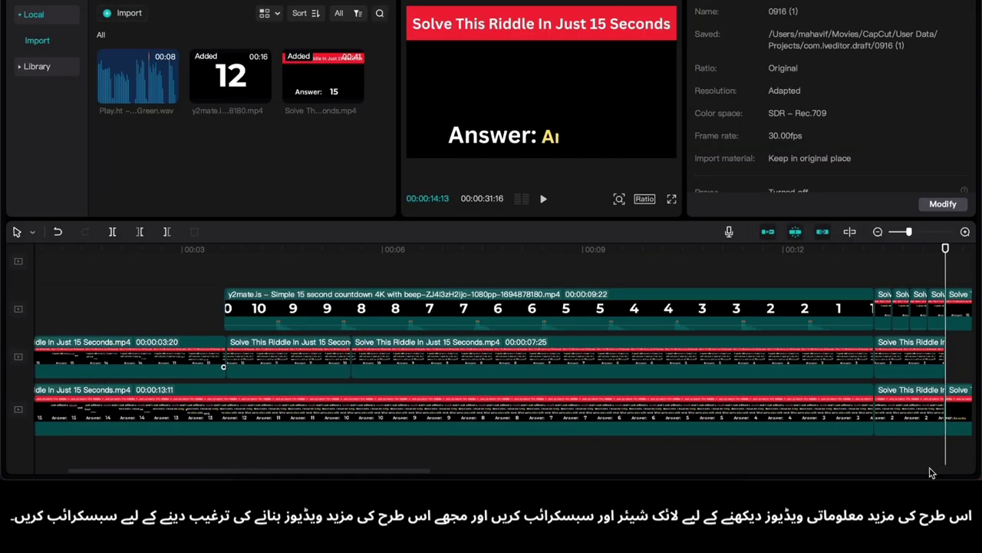
{"action": "key", "text": "space"}
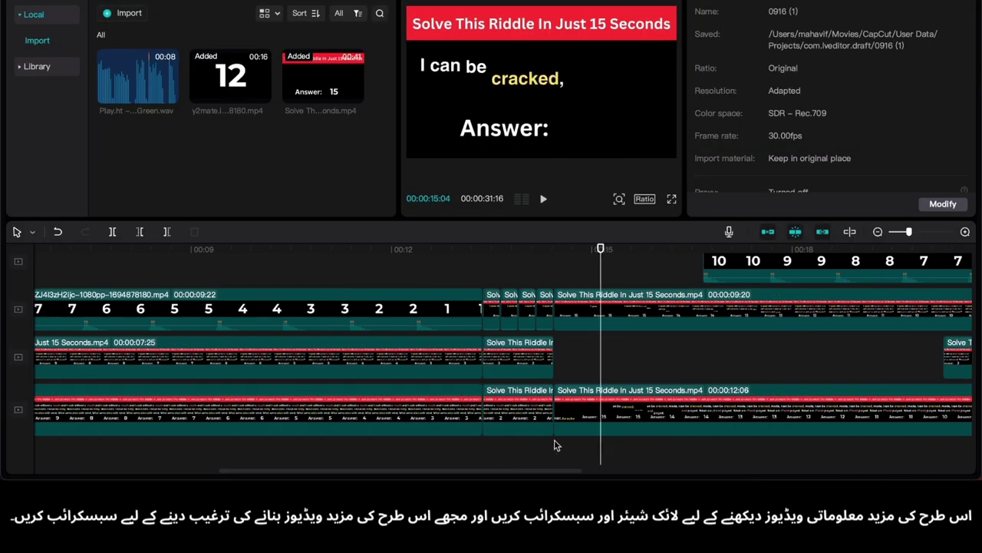
{"action": "left_click", "coordinate": [697, 461]}
{"action": "key", "text": "super+b"}
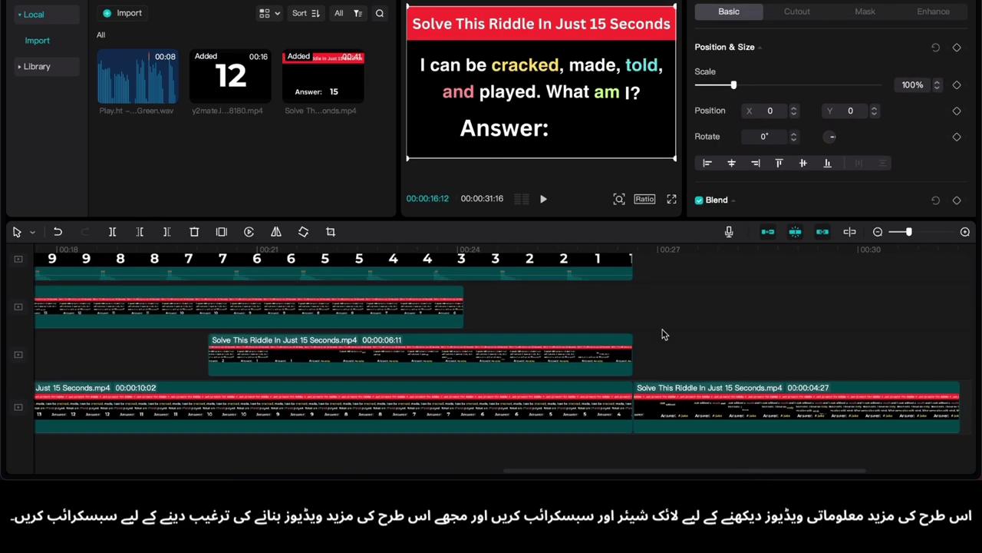
{"action": "left_click", "coordinate": [331, 231]}
{"action": "left_click", "coordinate": [786, 416]}
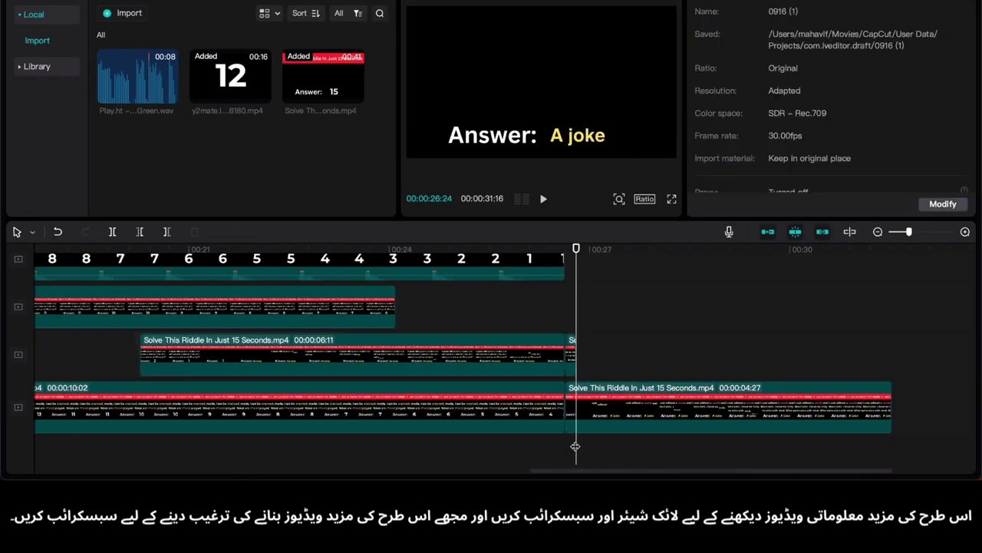
{"action": "left_click", "coordinate": [597, 315]}
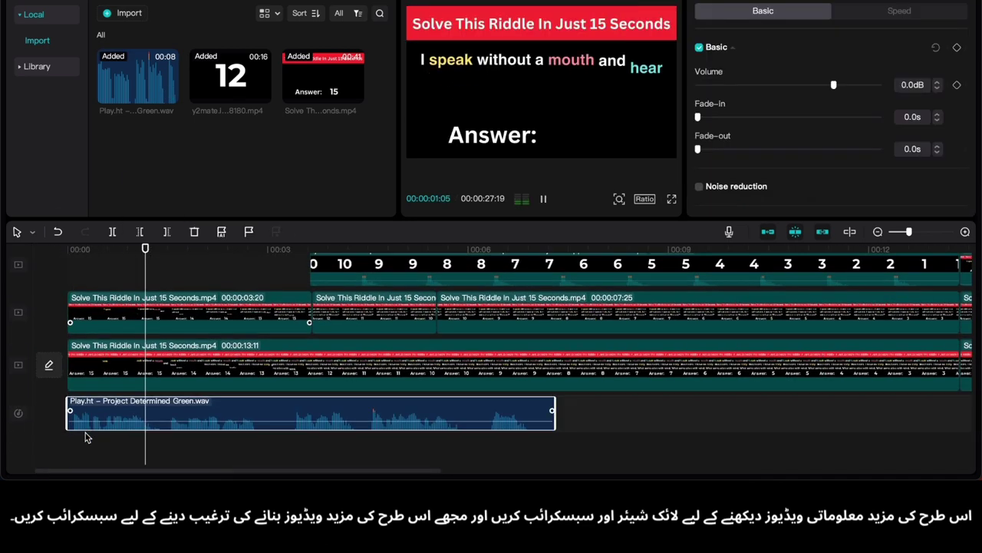
Split the Play.ht voiceover at a pause, cut out the silence and move the remaining audio closer.
{"action": "left_click", "coordinate": [286, 463]}
{"action": "left_click", "coordinate": [297, 421]}
{"action": "key", "text": "super+b"}
{"action": "left_click_drag", "start_coordinate": [287, 463], "coordinate": [343, 463]}
{"action": "key", "text": "q"}
{"action": "left_click_drag", "start_coordinate": [377, 417], "coordinate": [322, 417]}
Remove the remaining silence from the voiceover and place its last phrase right after the preceding one.
{"action": "left_click", "coordinate": [530, 461]}
{"action": "left_click_drag", "start_coordinate": [525, 463], "coordinate": [633, 462]}
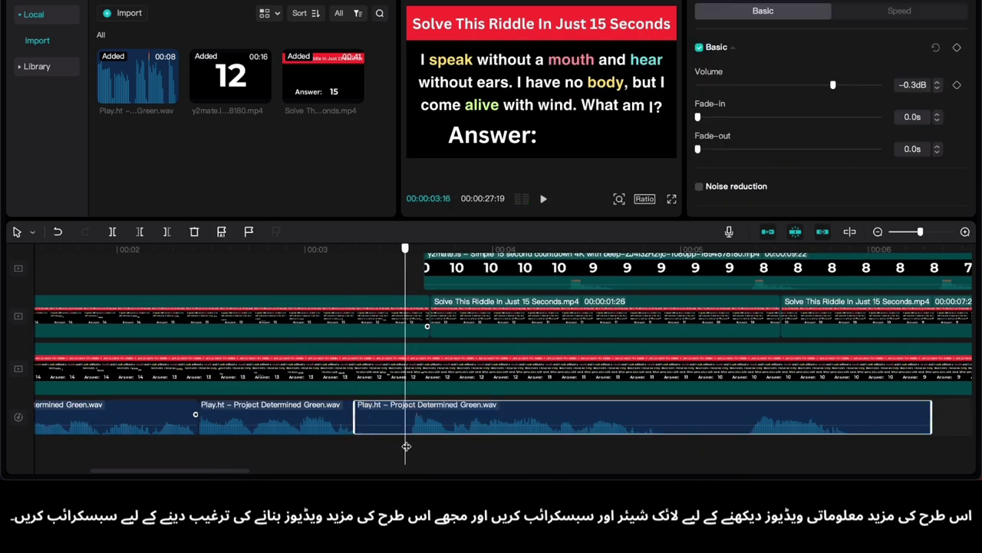
{"action": "left_click_drag", "start_coordinate": [482, 417], "coordinate": [420, 417]}
{"action": "left_click", "coordinate": [669, 425]}
{"action": "key", "text": "Delete"}
{"action": "left_click_drag", "start_coordinate": [702, 417], "coordinate": [598, 417]}
{"action": "left_click_drag", "start_coordinate": [580, 414], "coordinate": [588, 414]}
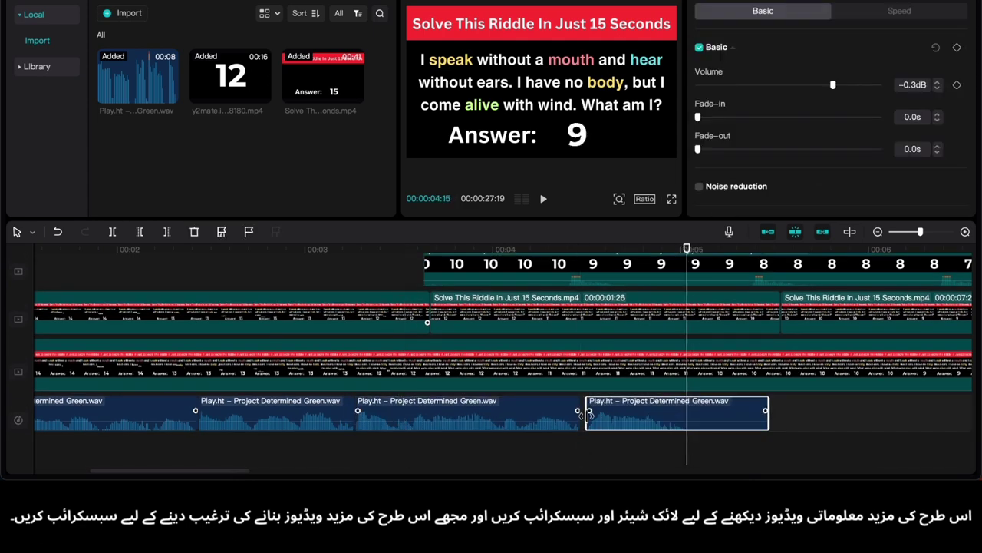
Play through both riddles to check the voiceover and countdowns, and export the finished video.
{"action": "left_click", "coordinate": [558, 460]}
{"action": "key", "text": "space"}
{"action": "scroll", "coordinate": [461, 445], "scroll_direction": "left", "scroll_amount": 5}
{"action": "left_click", "coordinate": [65, 453]}
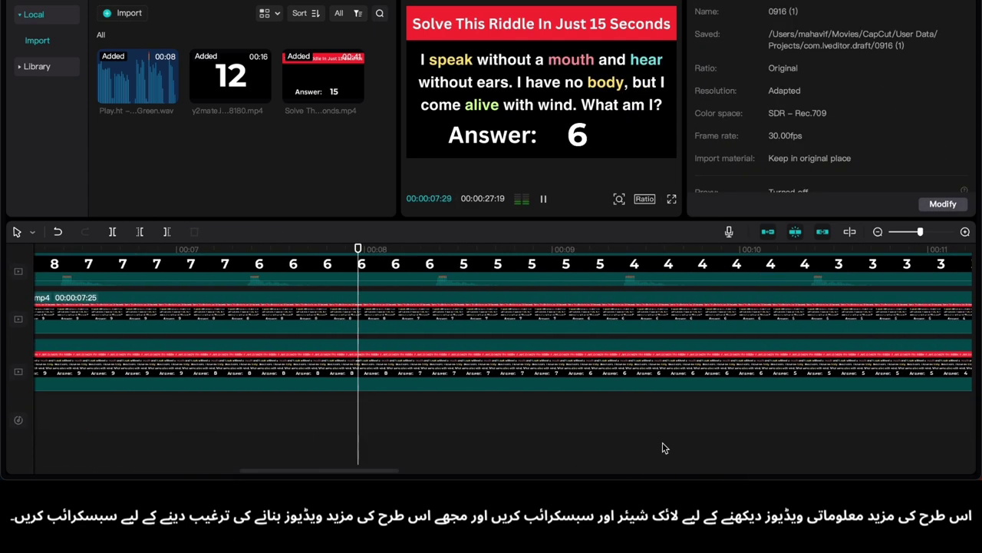
{"action": "key", "text": "space"}
{"action": "left_click", "coordinate": [671, 397]}
{"action": "key", "text": "space"}
{"action": "key", "text": "space"}
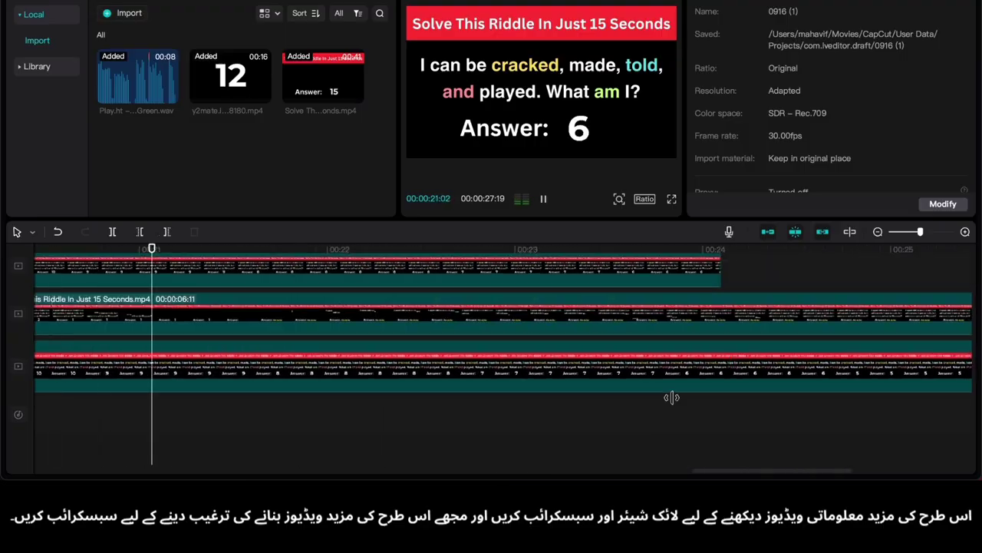
{"action": "key", "text": "super+e"}
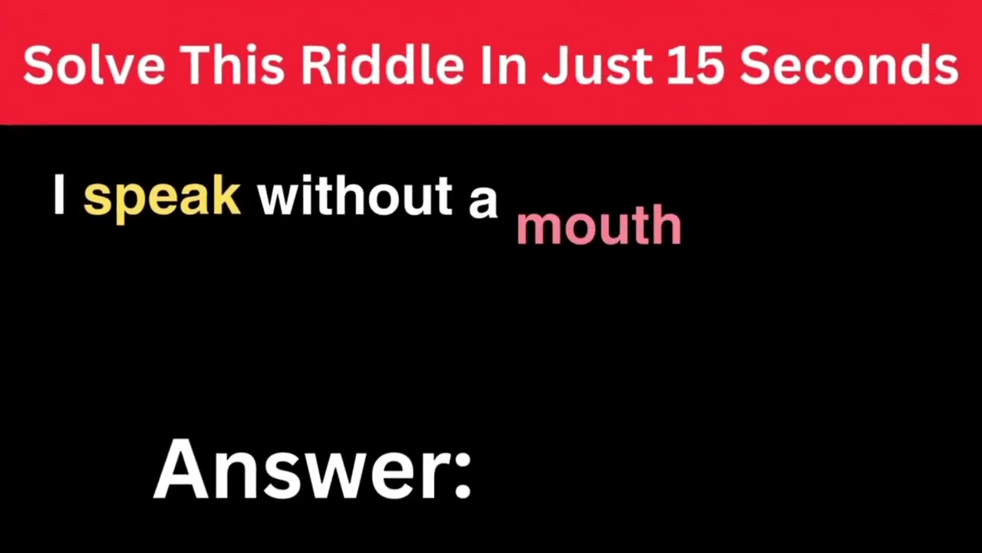